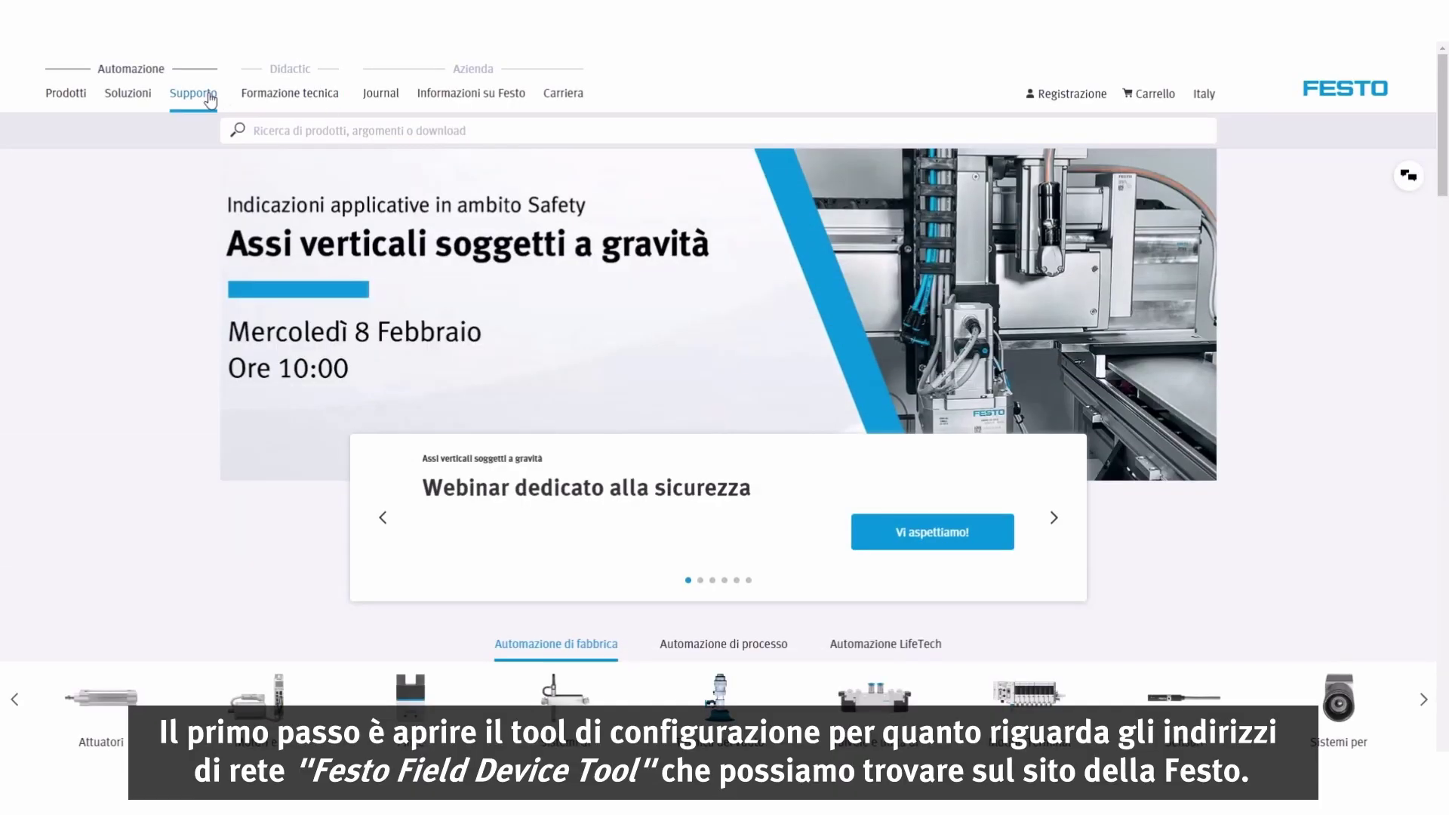
# Go to Supporto's Installazione e messa in servizio page and scroll to the Festo Field Device Tool download
pyautogui.click(210, 99)
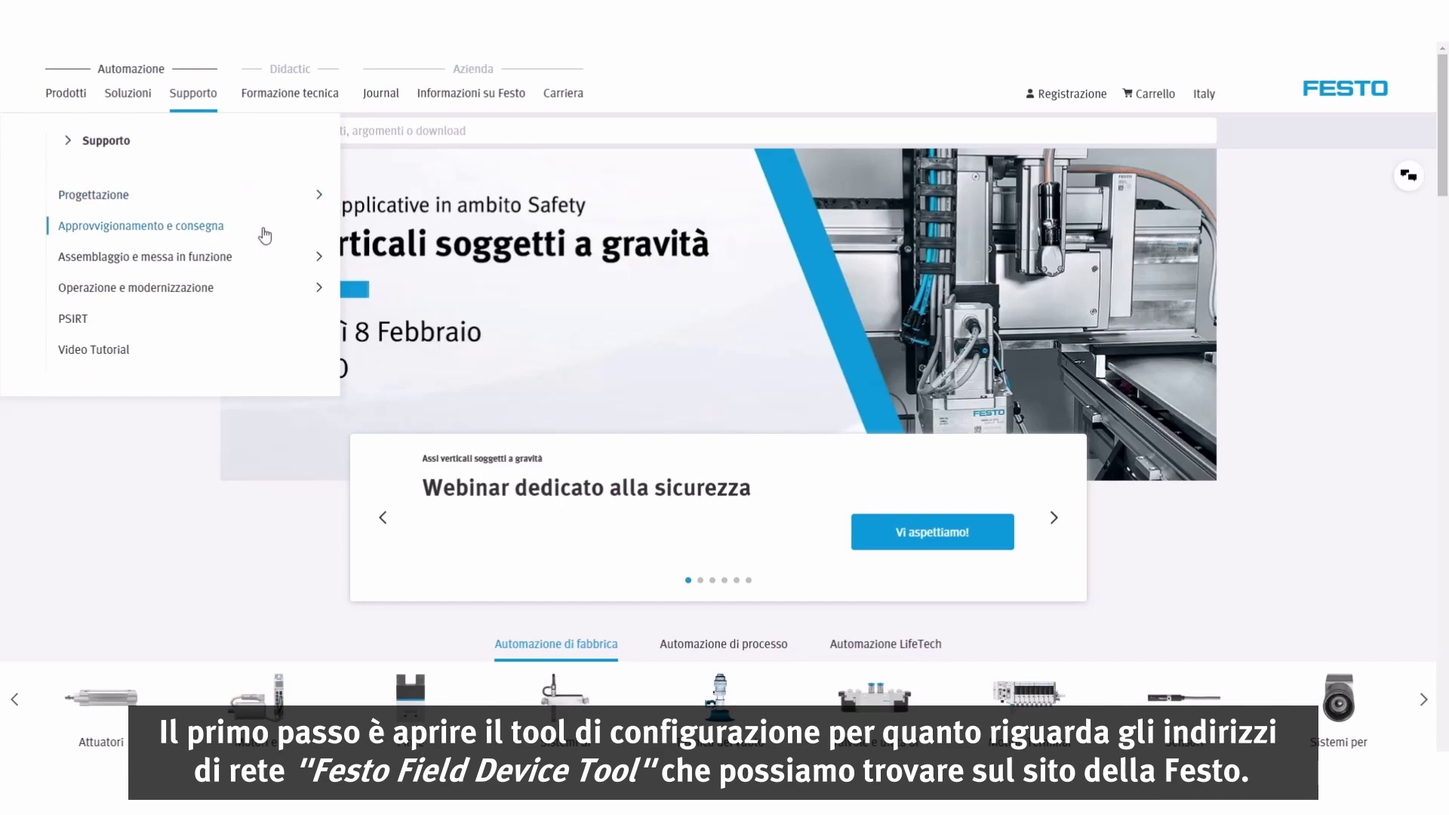
pyautogui.click(277, 260)
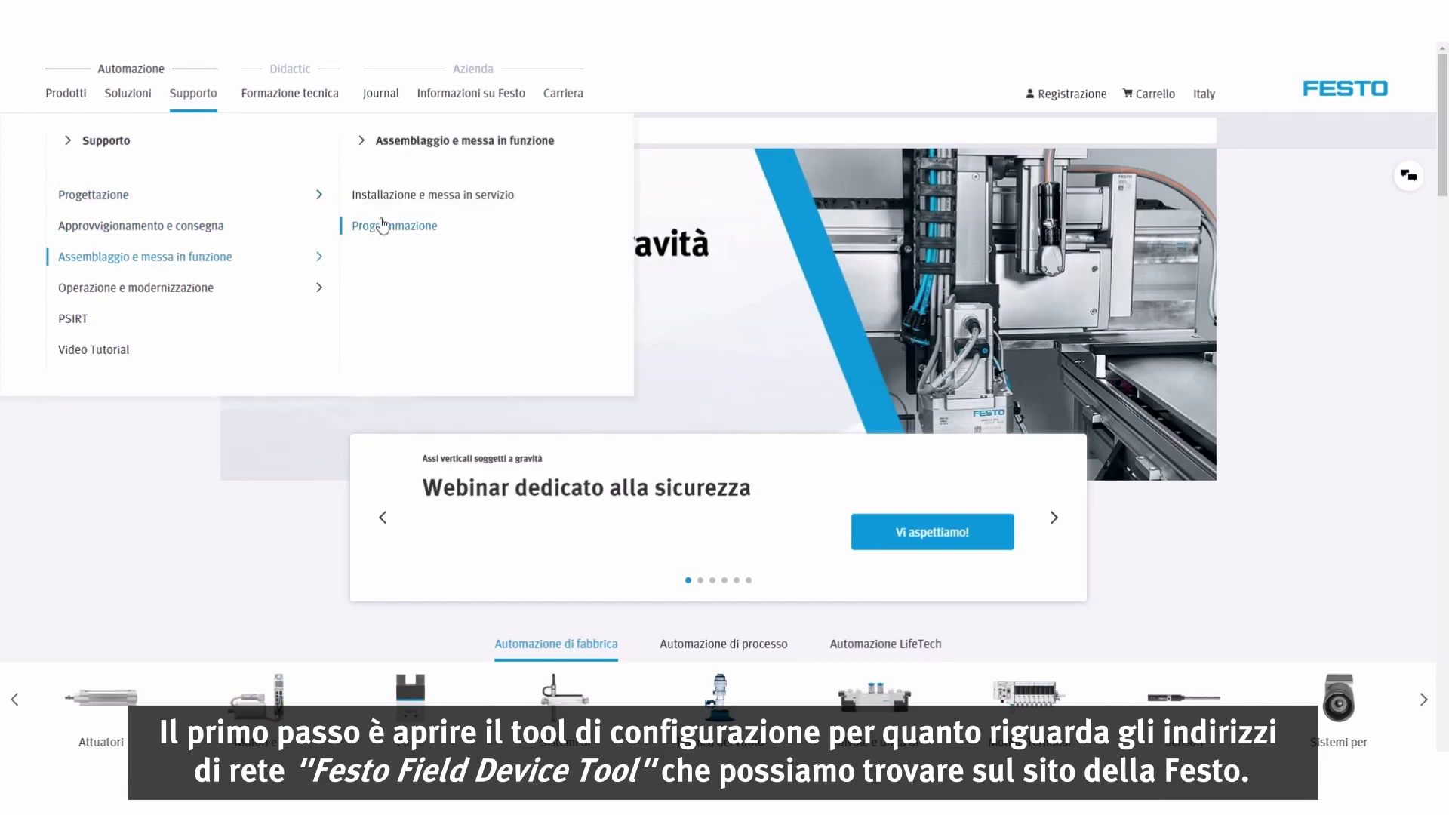
pyautogui.click(405, 197)
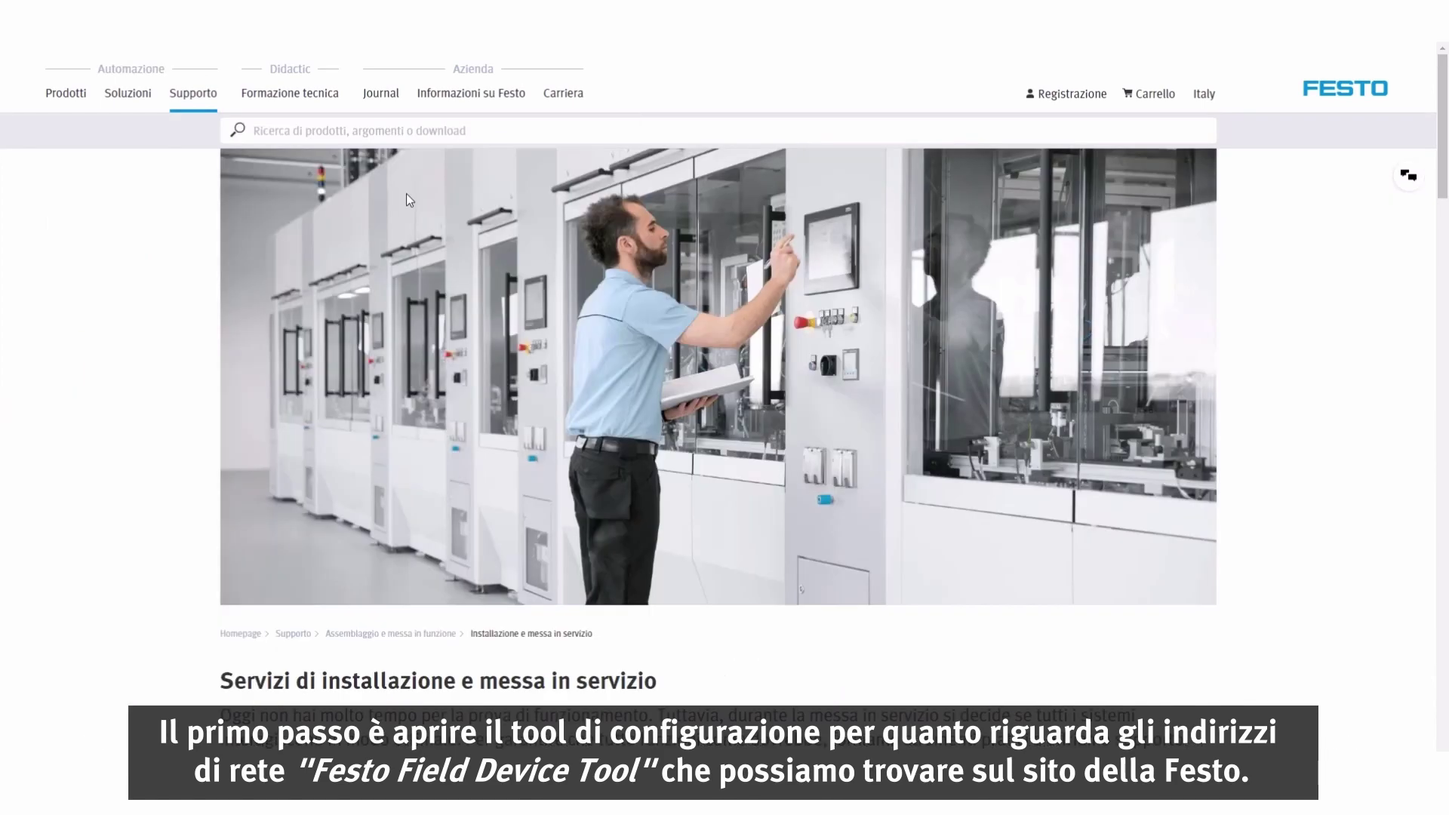
pyautogui.scroll(-8, 407, 196)
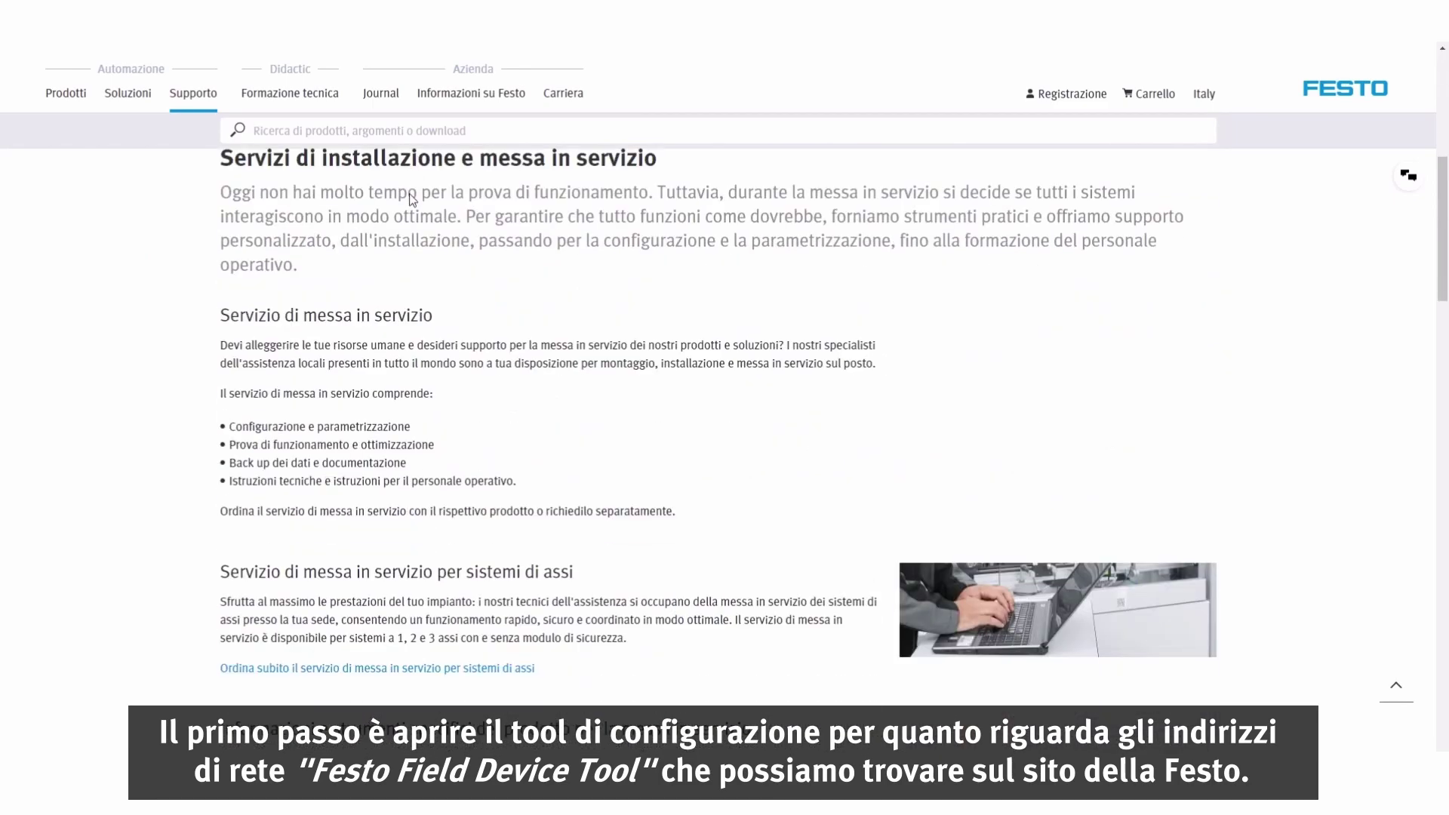
pyautogui.scroll(-5, 412, 202)
pyautogui.scroll(-3, 412, 205)
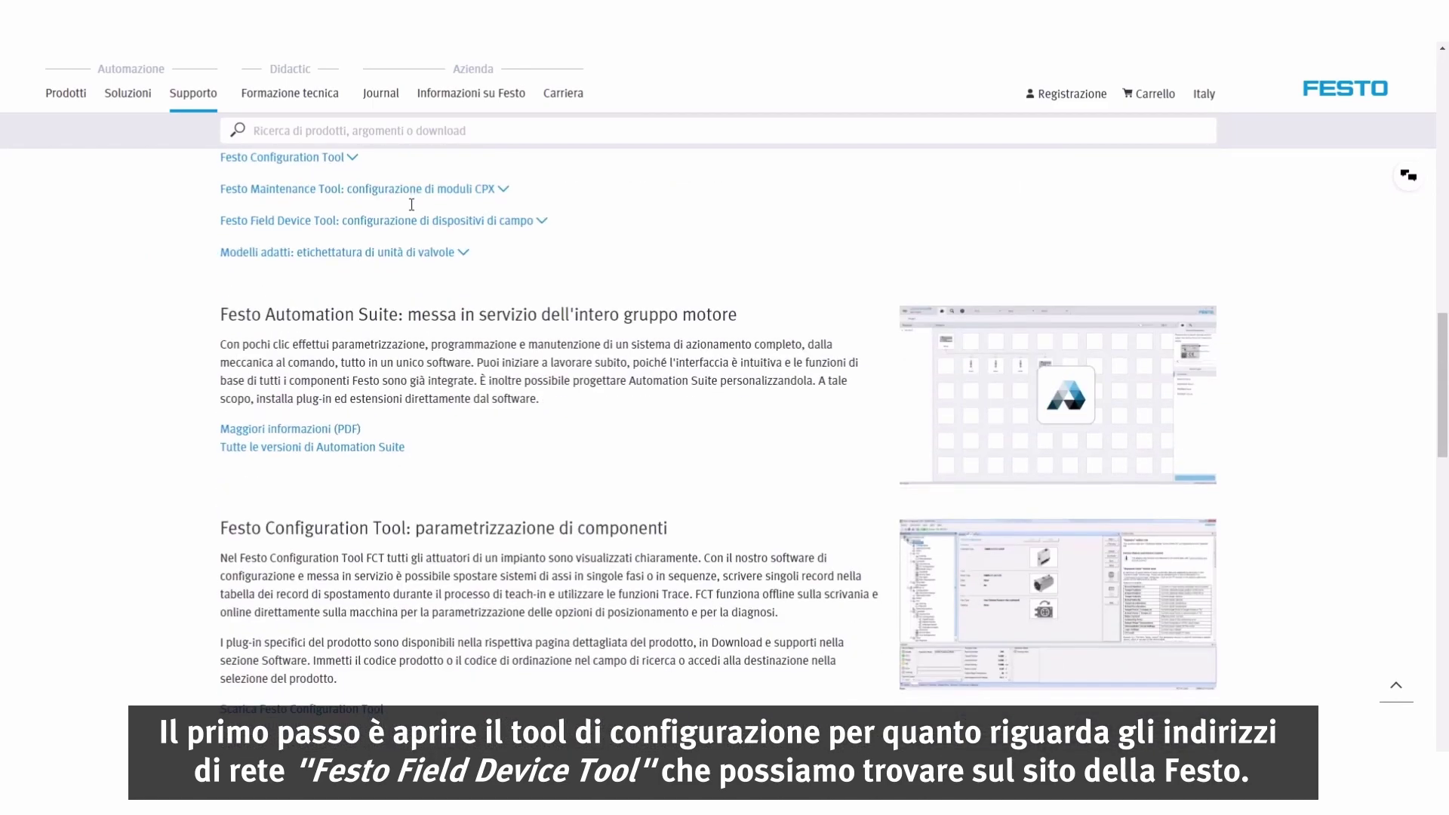
pyautogui.scroll(-3, 414, 211)
pyautogui.scroll(-4, 414, 210)
pyautogui.scroll(-2, 414, 211)
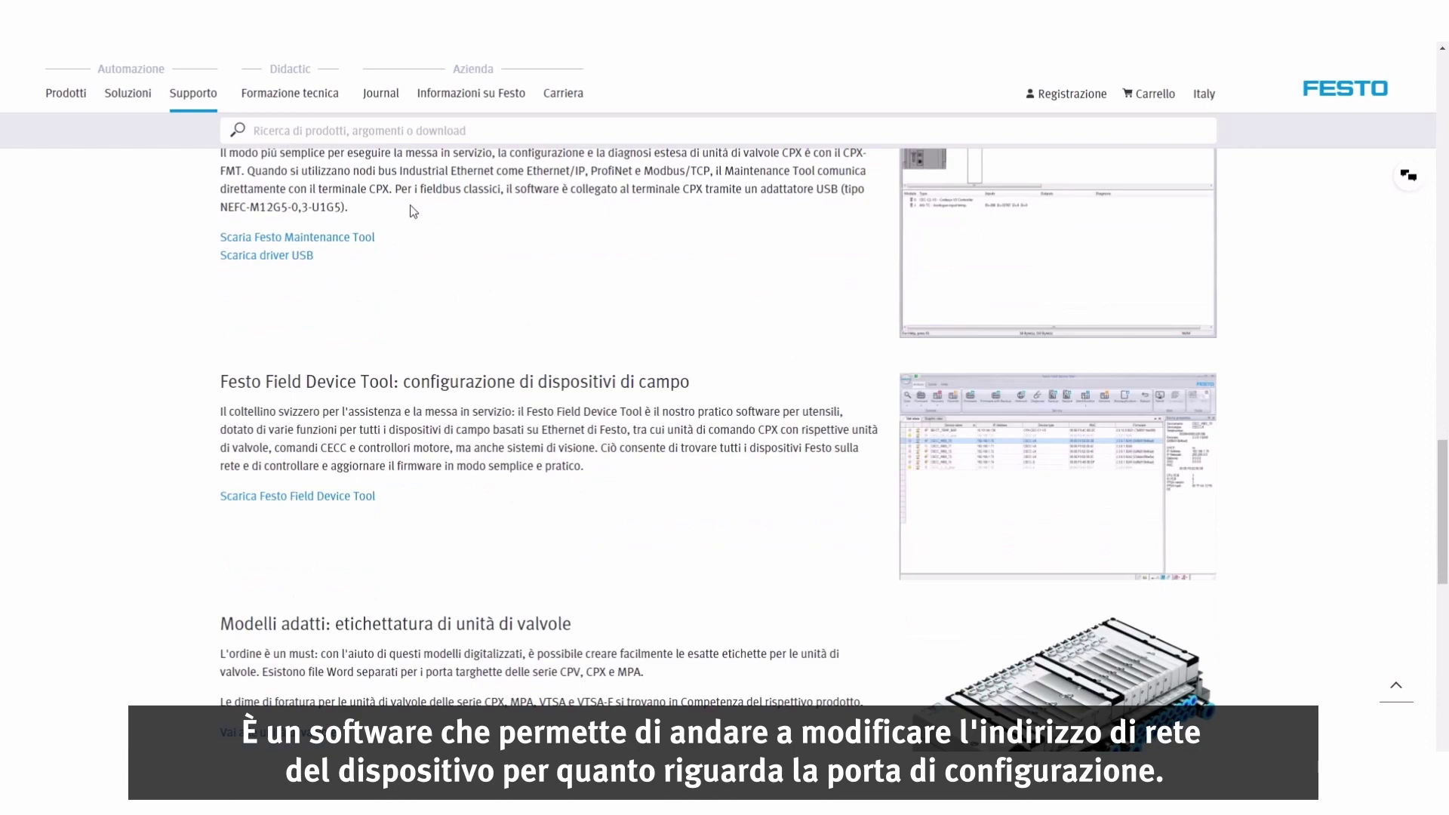
pyautogui.scroll(-1, 414, 210)
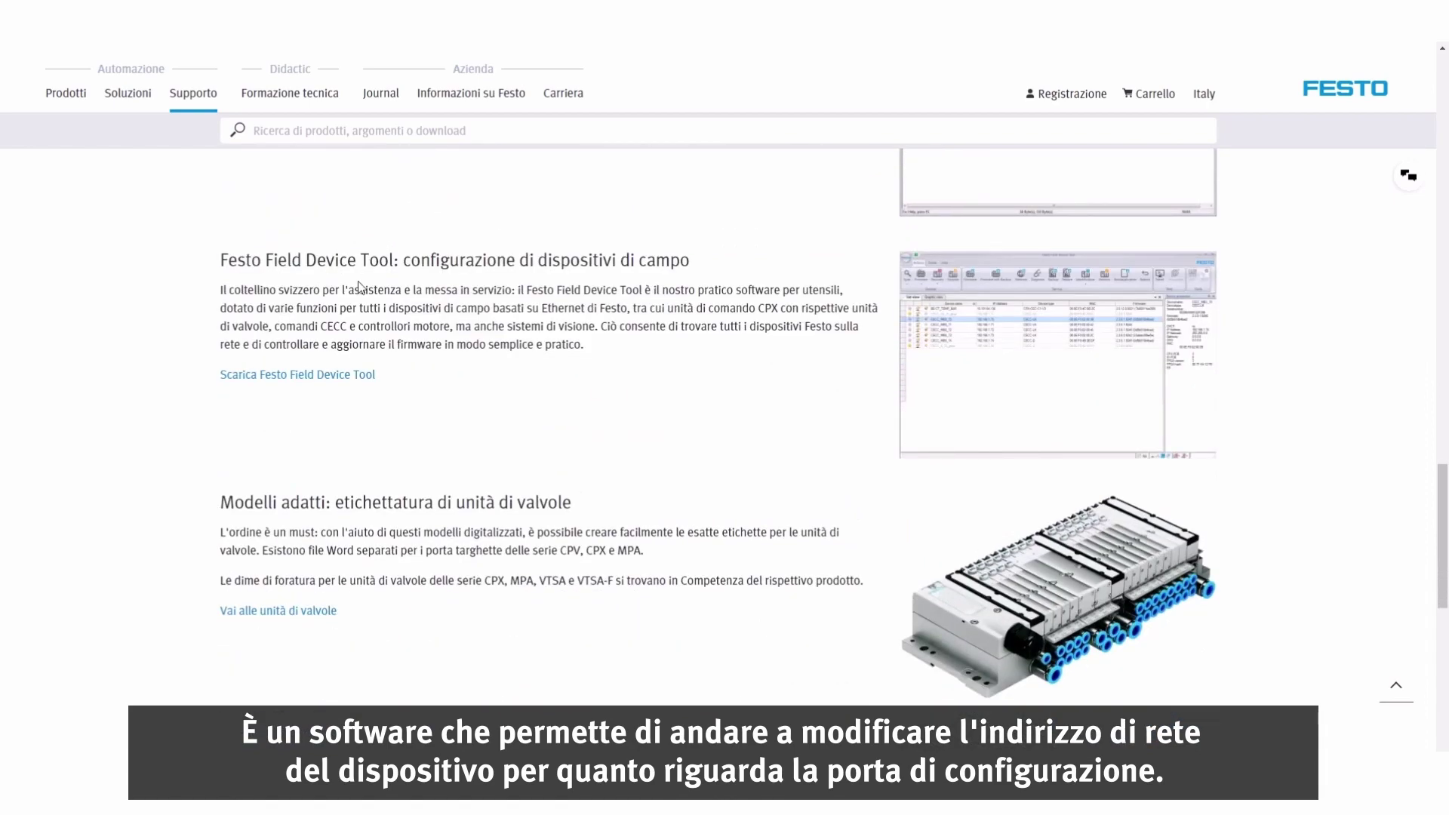
# In Field Device Tool, check the MotionTerminal's network settings showing IP 192.168.1.5
pyautogui.click(300, 376)
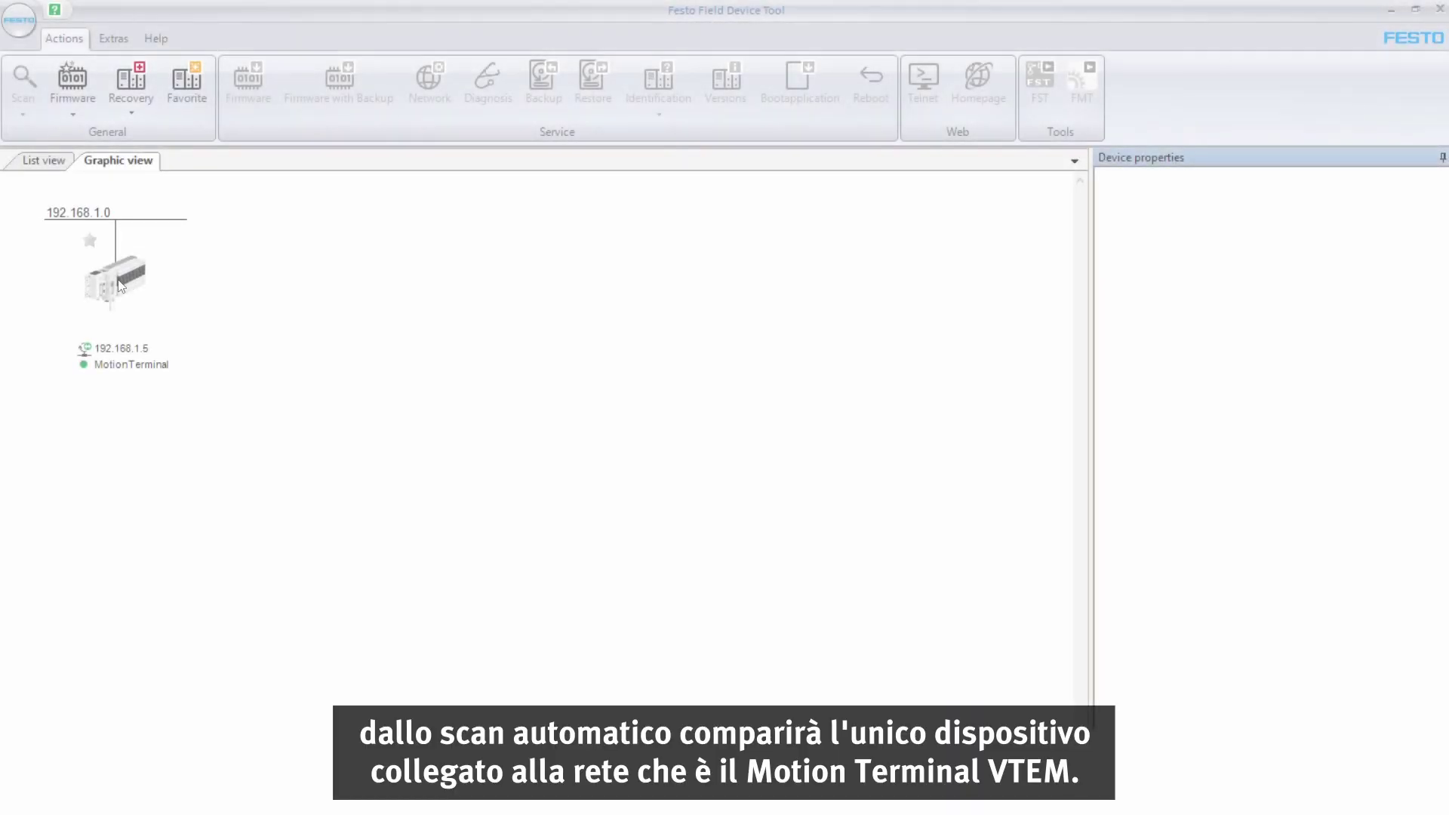
pyautogui.click(119, 283)
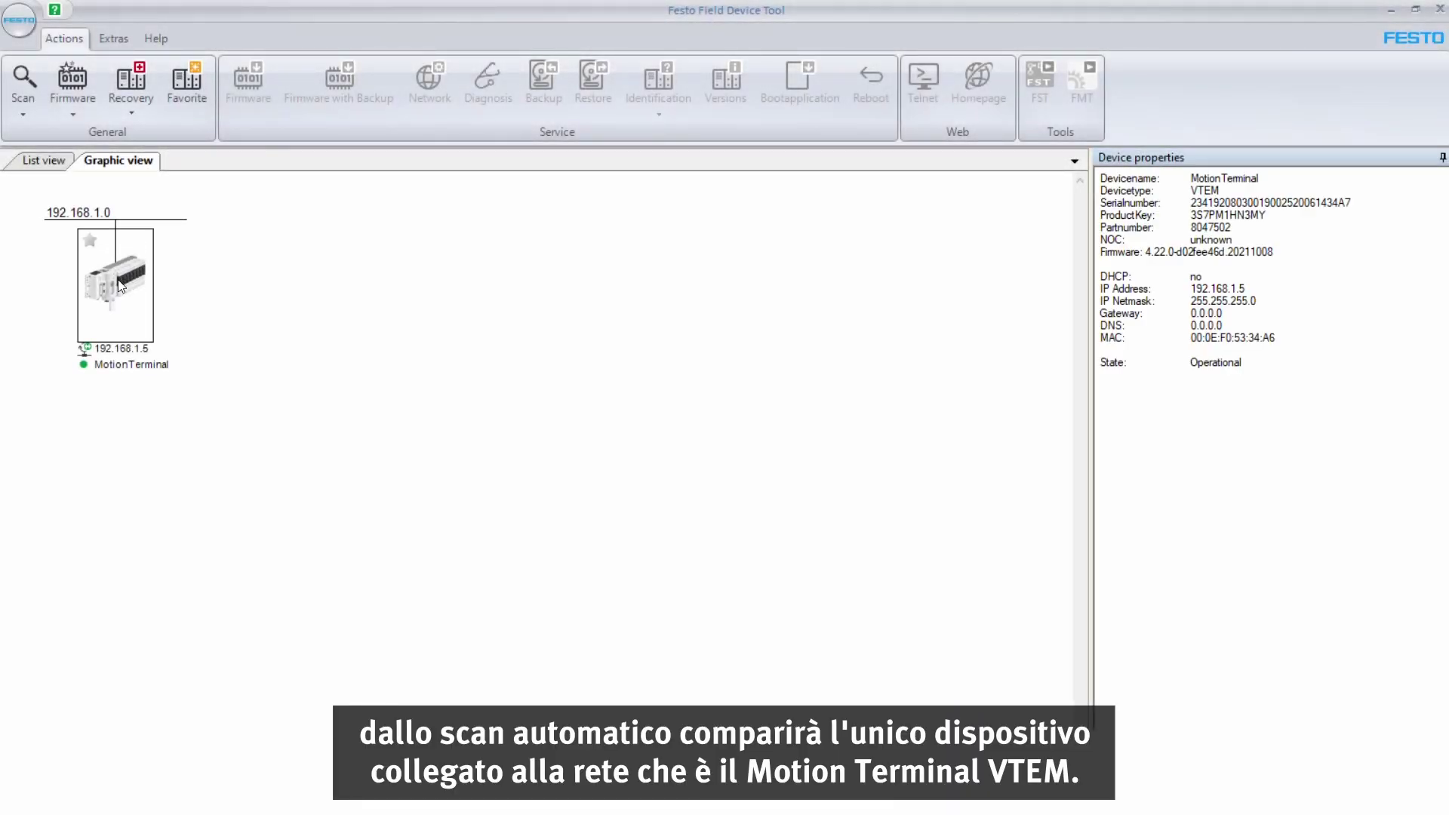
pyautogui.rightClick(118, 280)
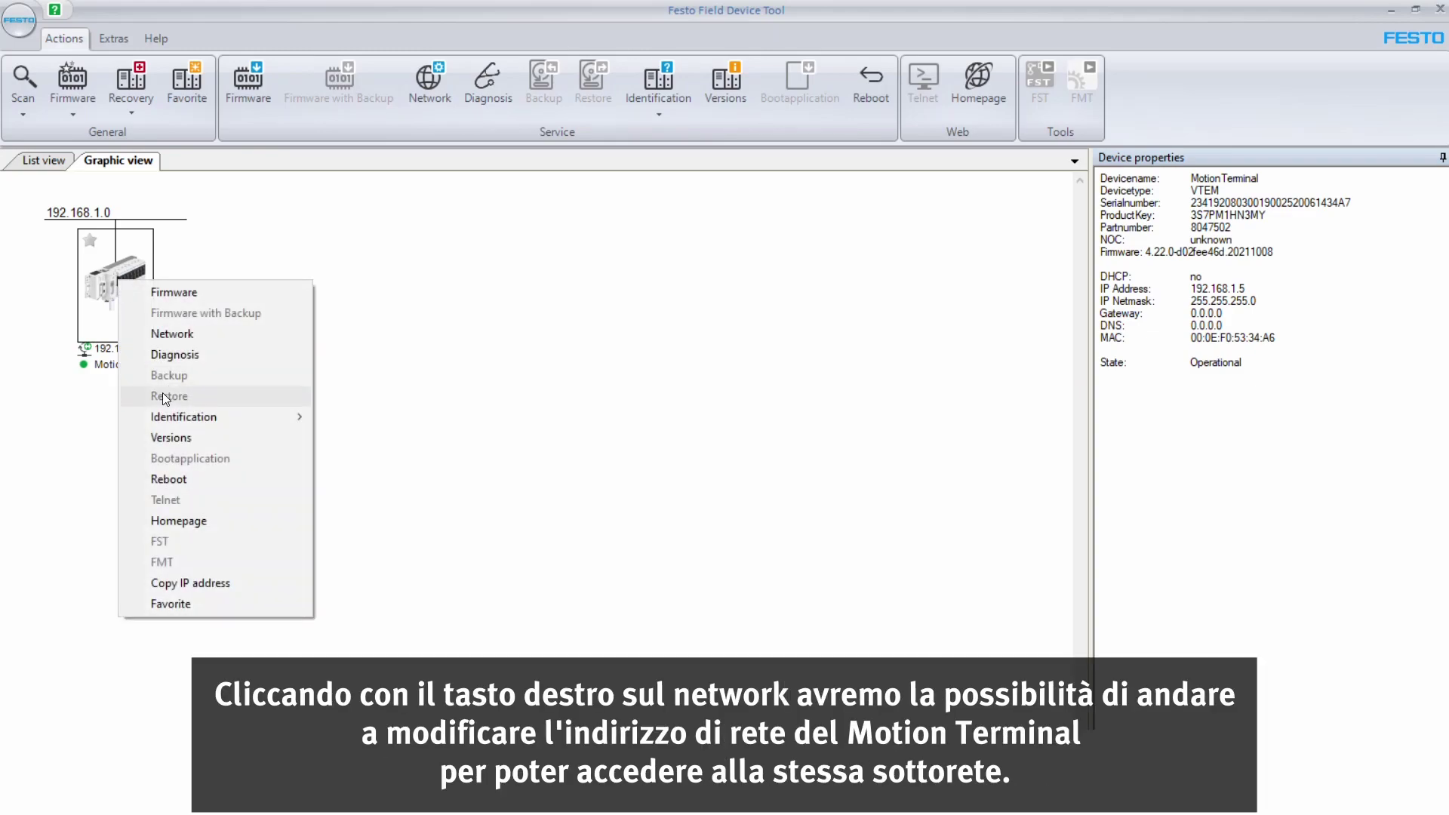
pyautogui.click(188, 334)
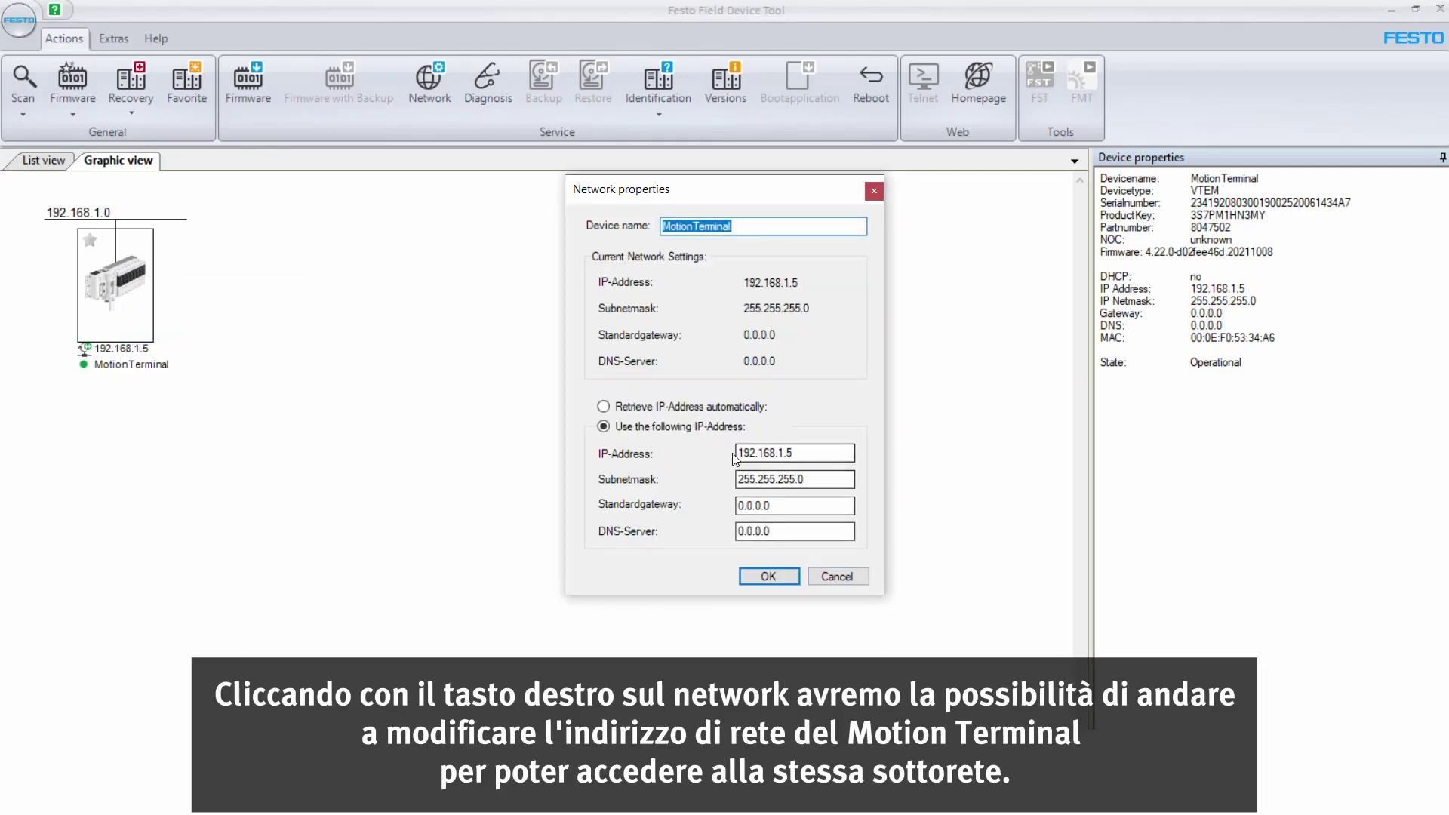
pyautogui.moveTo(741, 453)
pyautogui.mouseDown()
pyautogui.moveTo(818, 456)
pyautogui.moveTo(740, 447)
pyautogui.mouseUp()
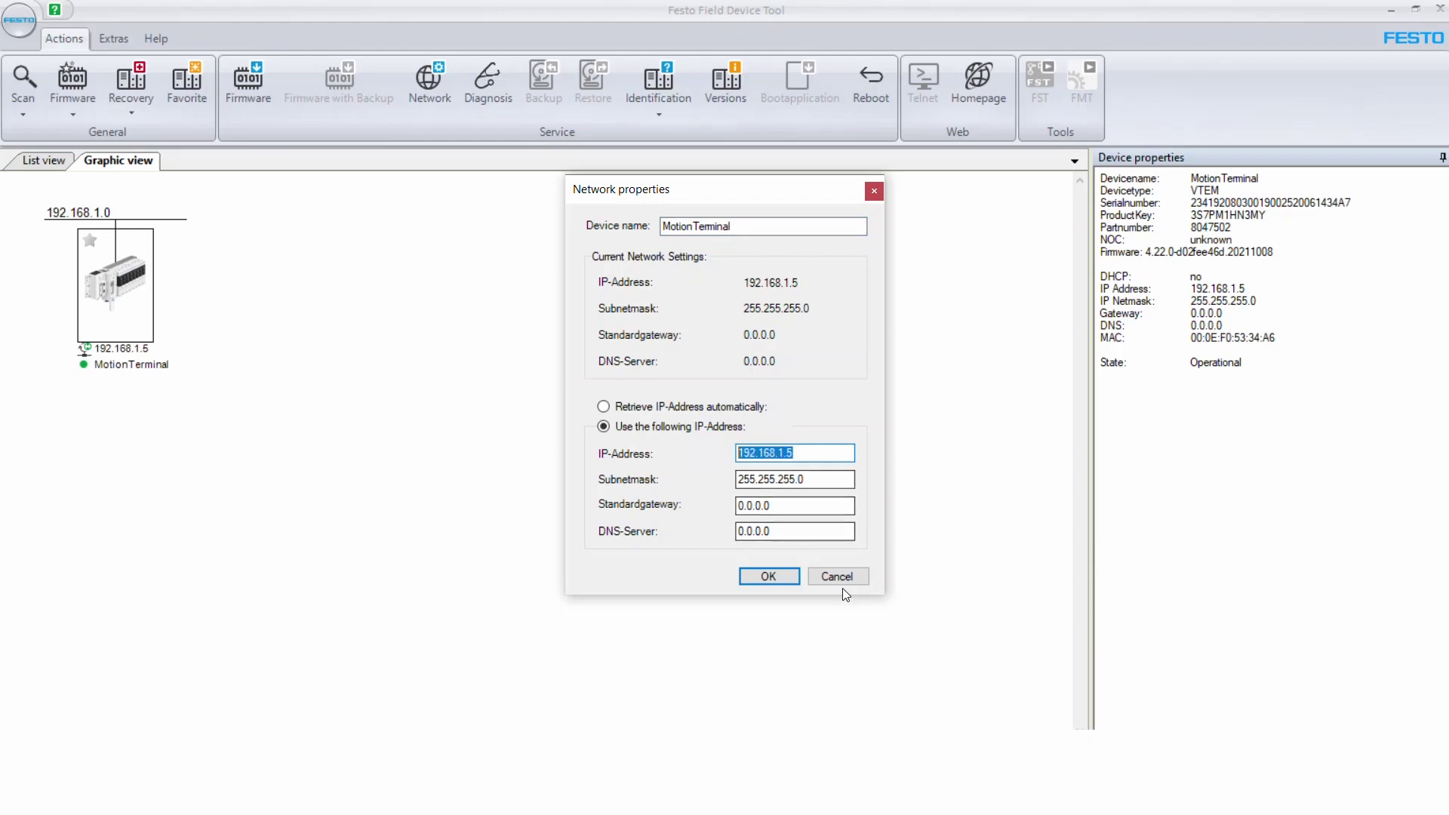
# Leave the network settings unchanged and open the MotionTerminal's web homepage
pyautogui.click(841, 581)
pyautogui.rightClick(97, 279)
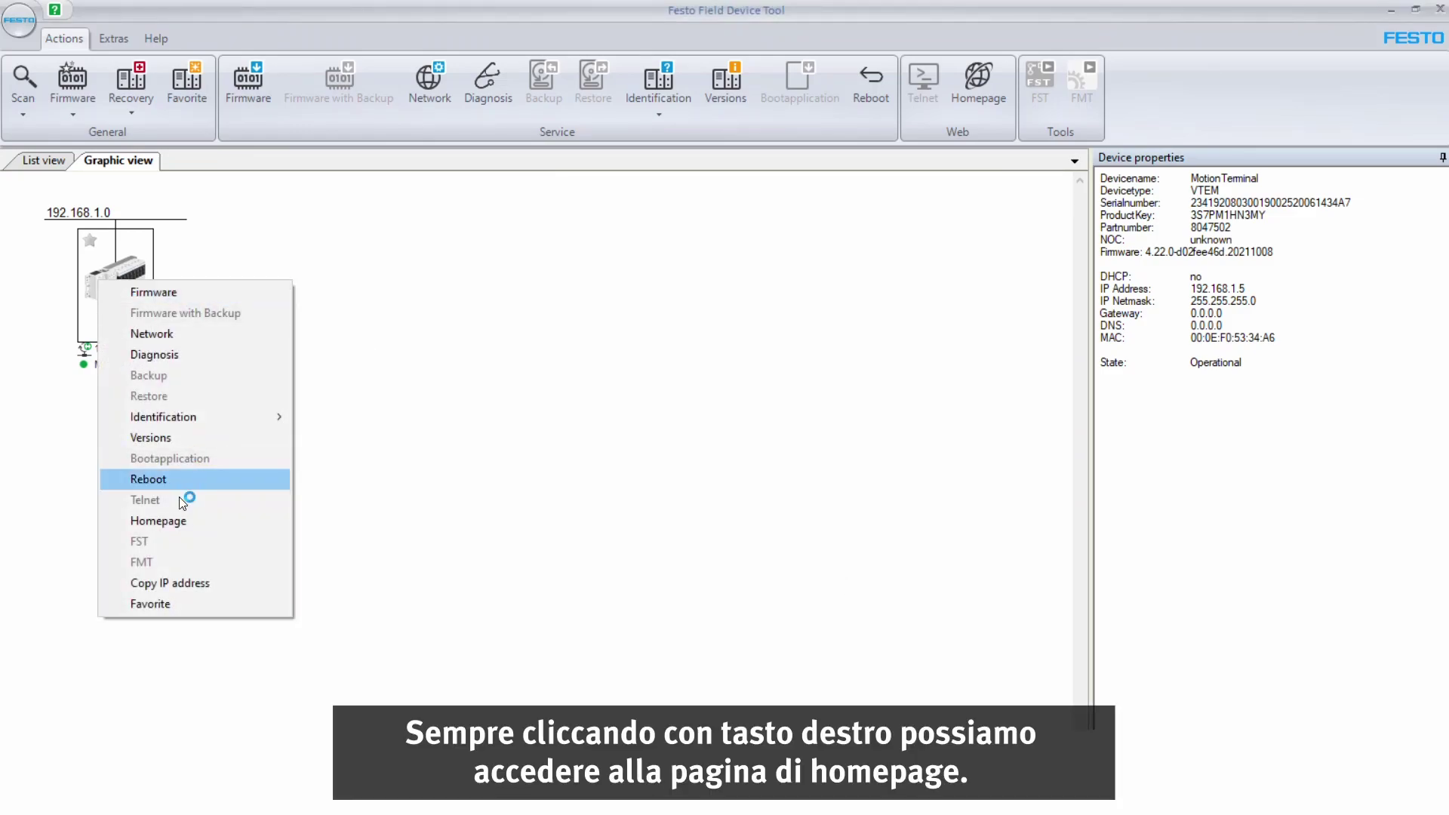
pyautogui.click(180, 519)
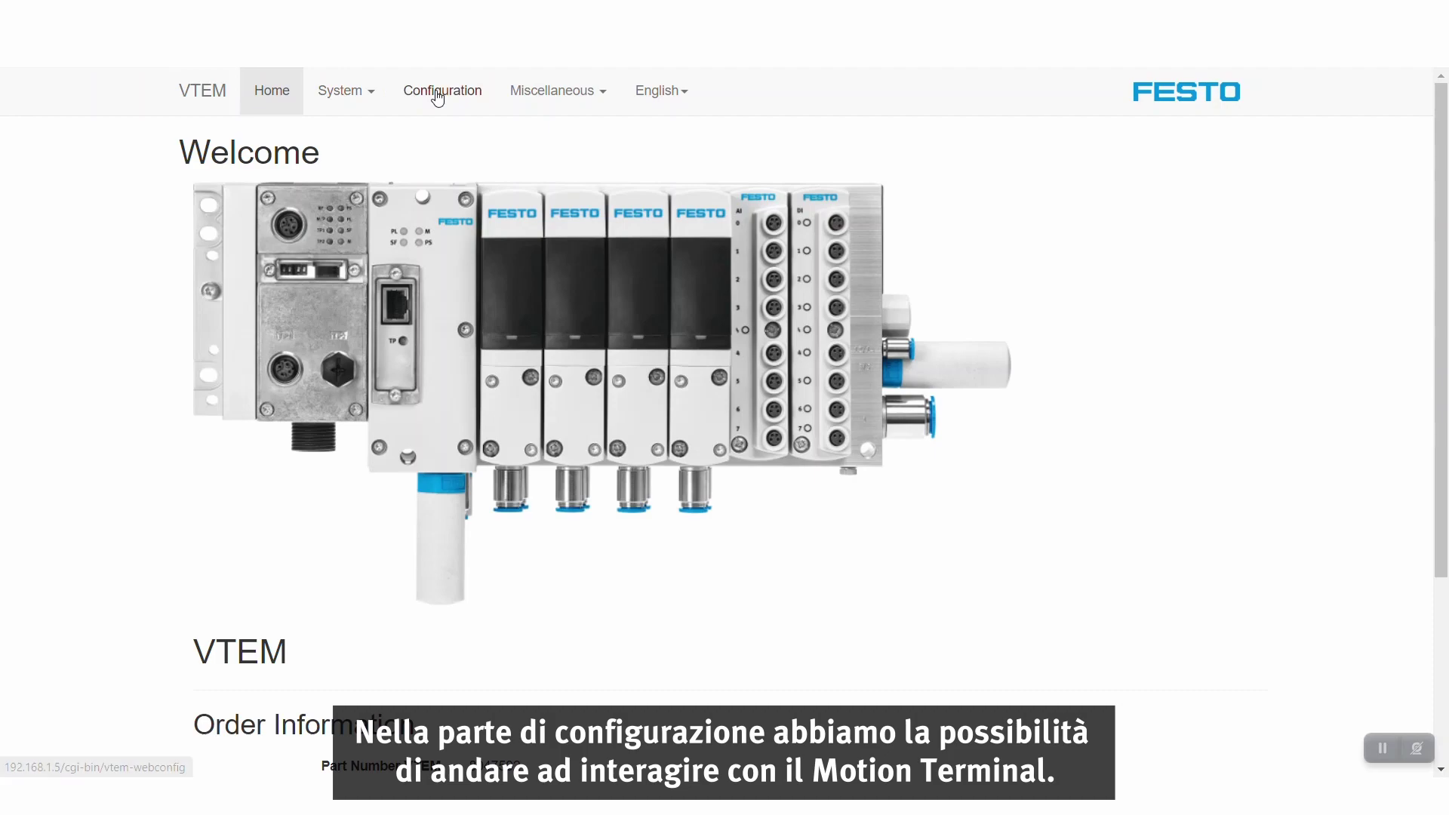
# On the Configuration page, inspect valves 2, 3 and 4, then return to valve 1 running MA08 (ECO)
pyautogui.click(437, 98)
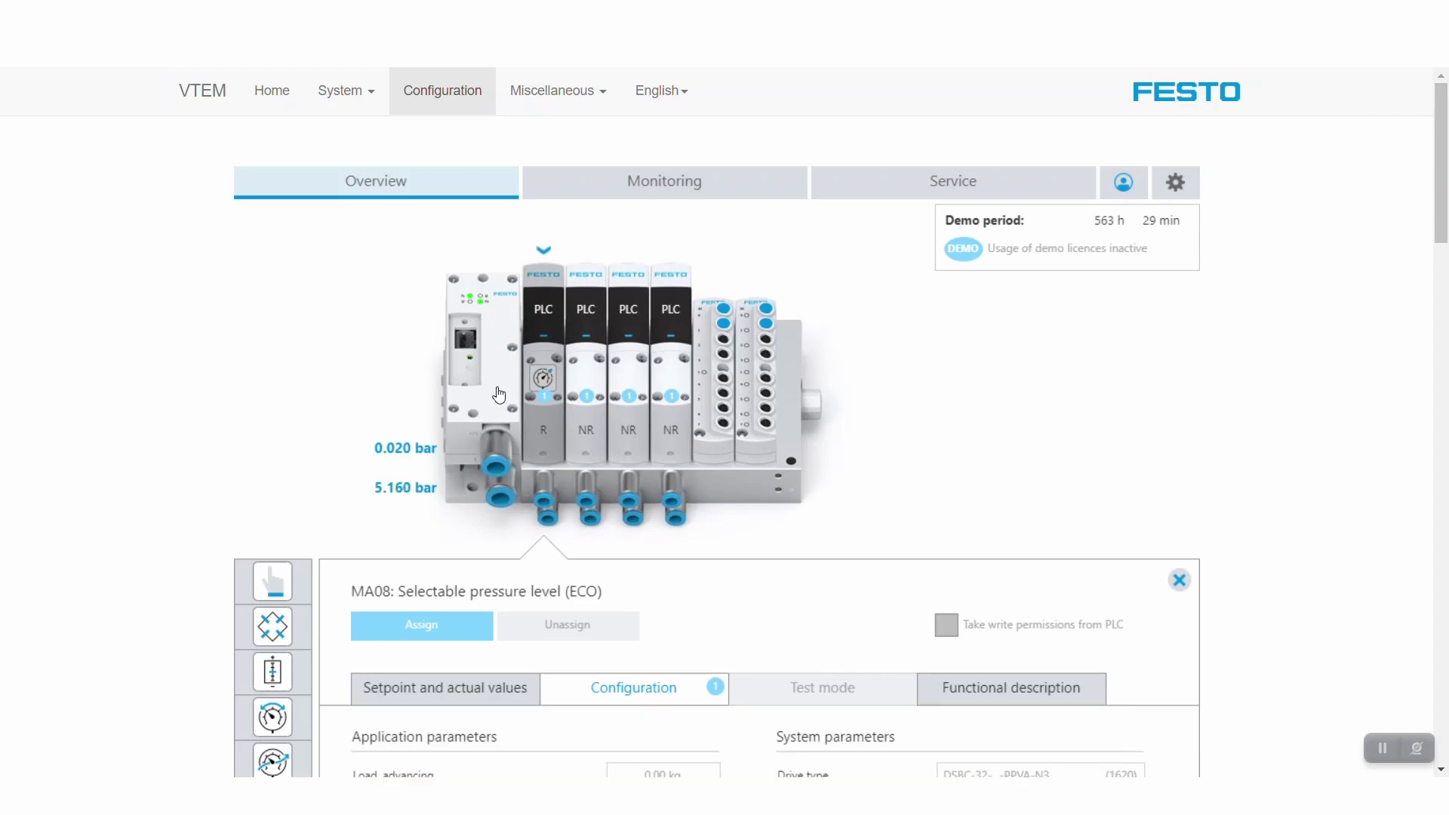
pyautogui.click(589, 370)
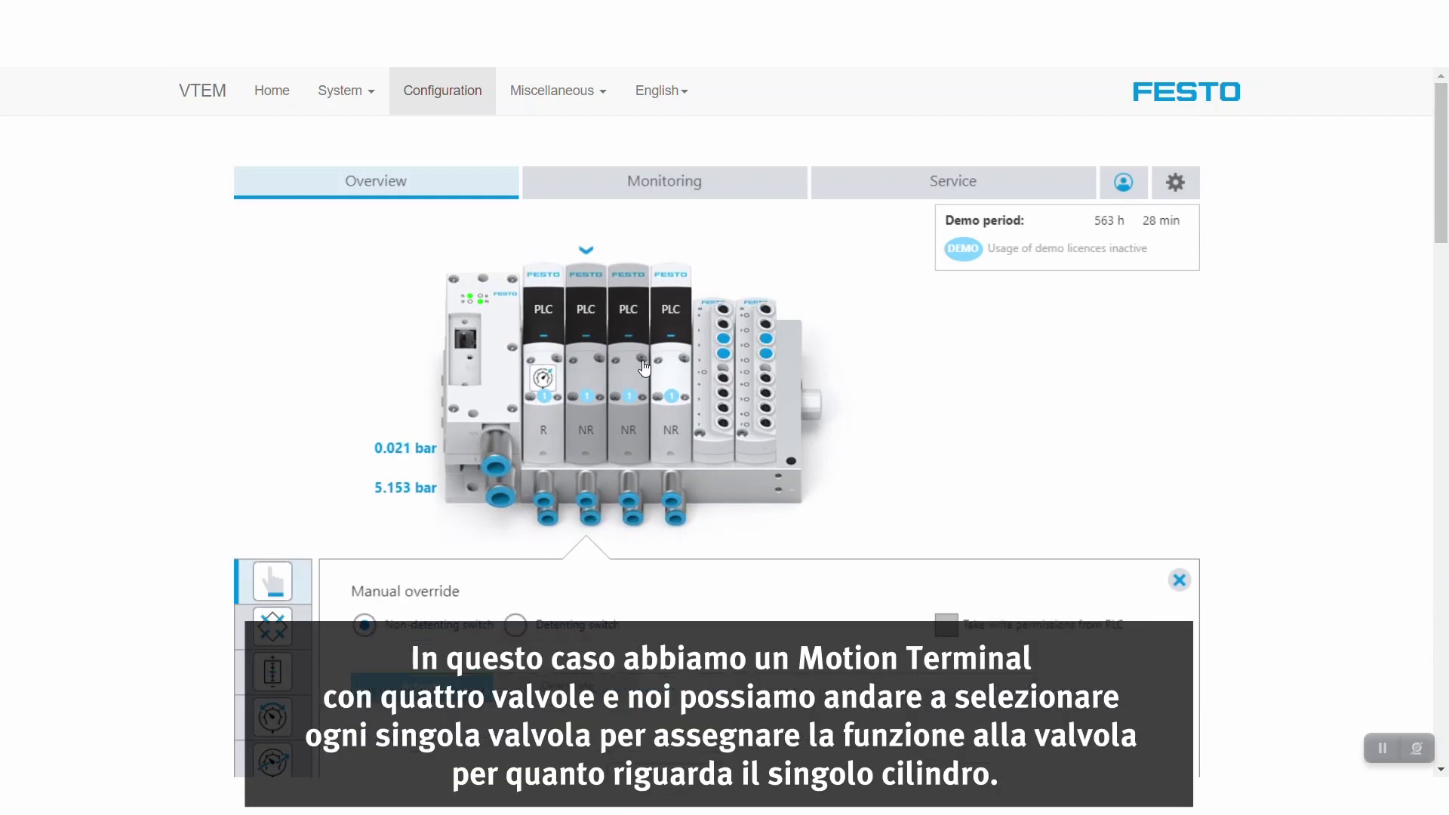
pyautogui.click(632, 369)
pyautogui.click(677, 369)
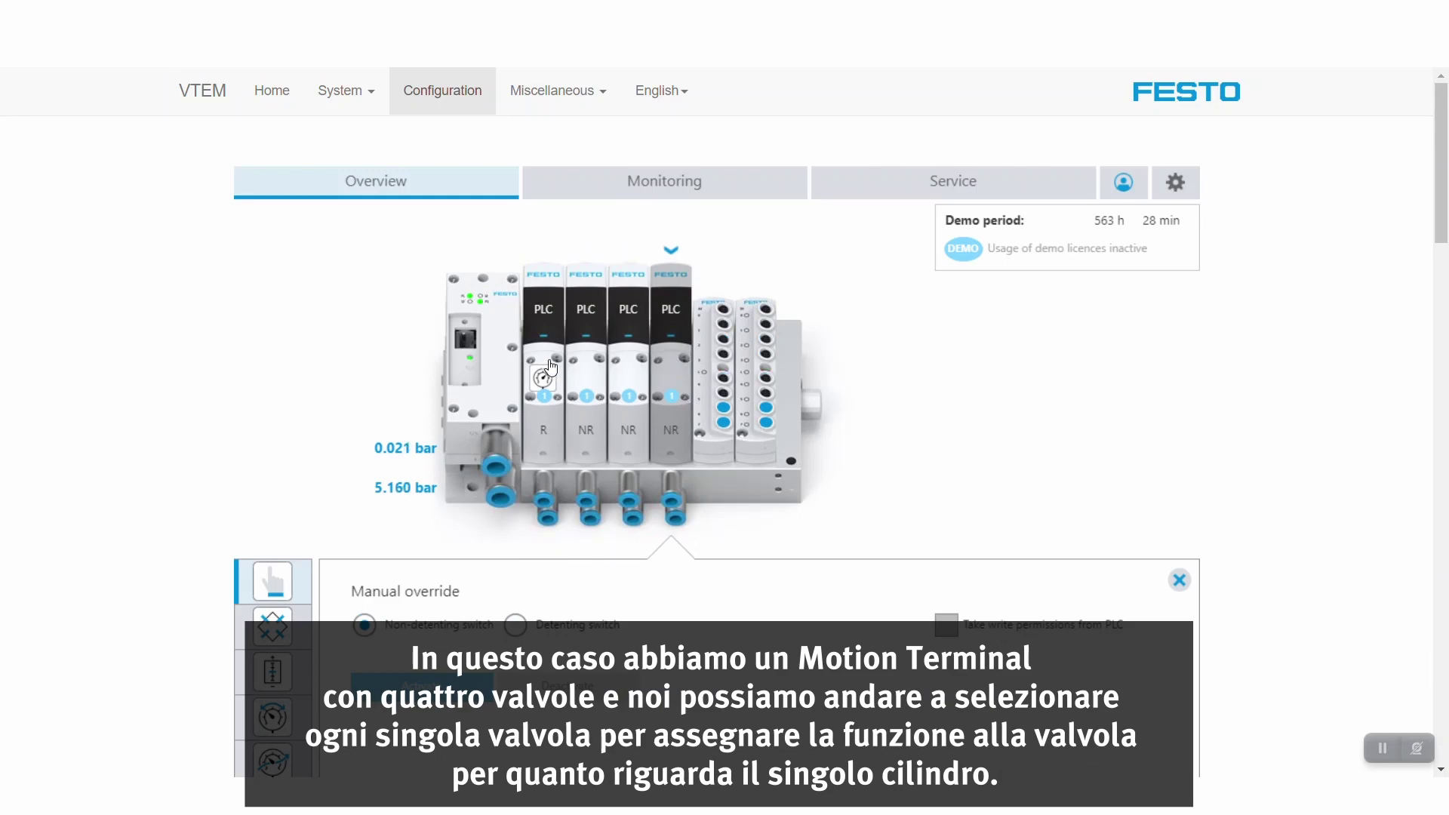
pyautogui.click(550, 359)
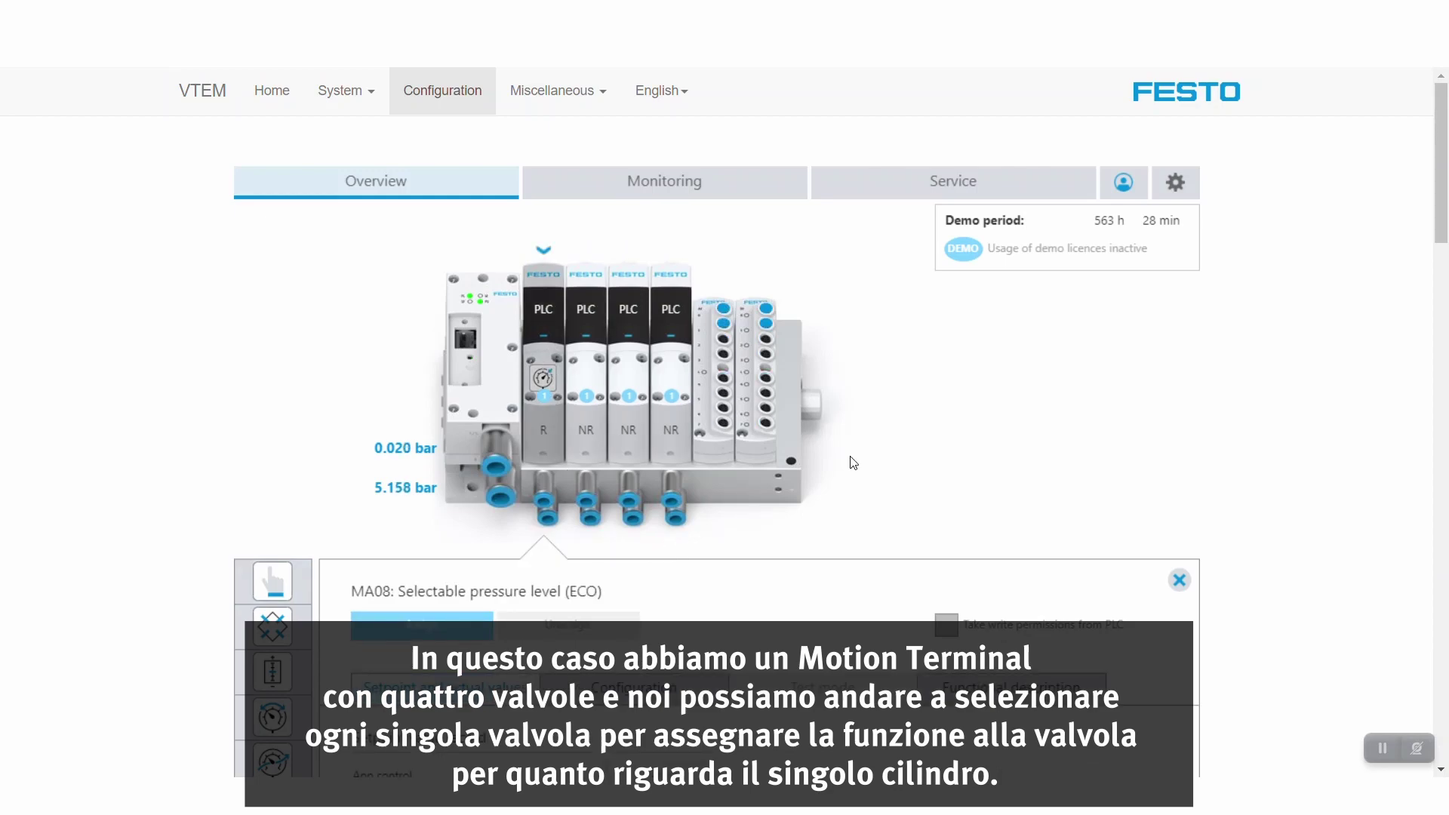
pyautogui.scroll(-3, 853, 463)
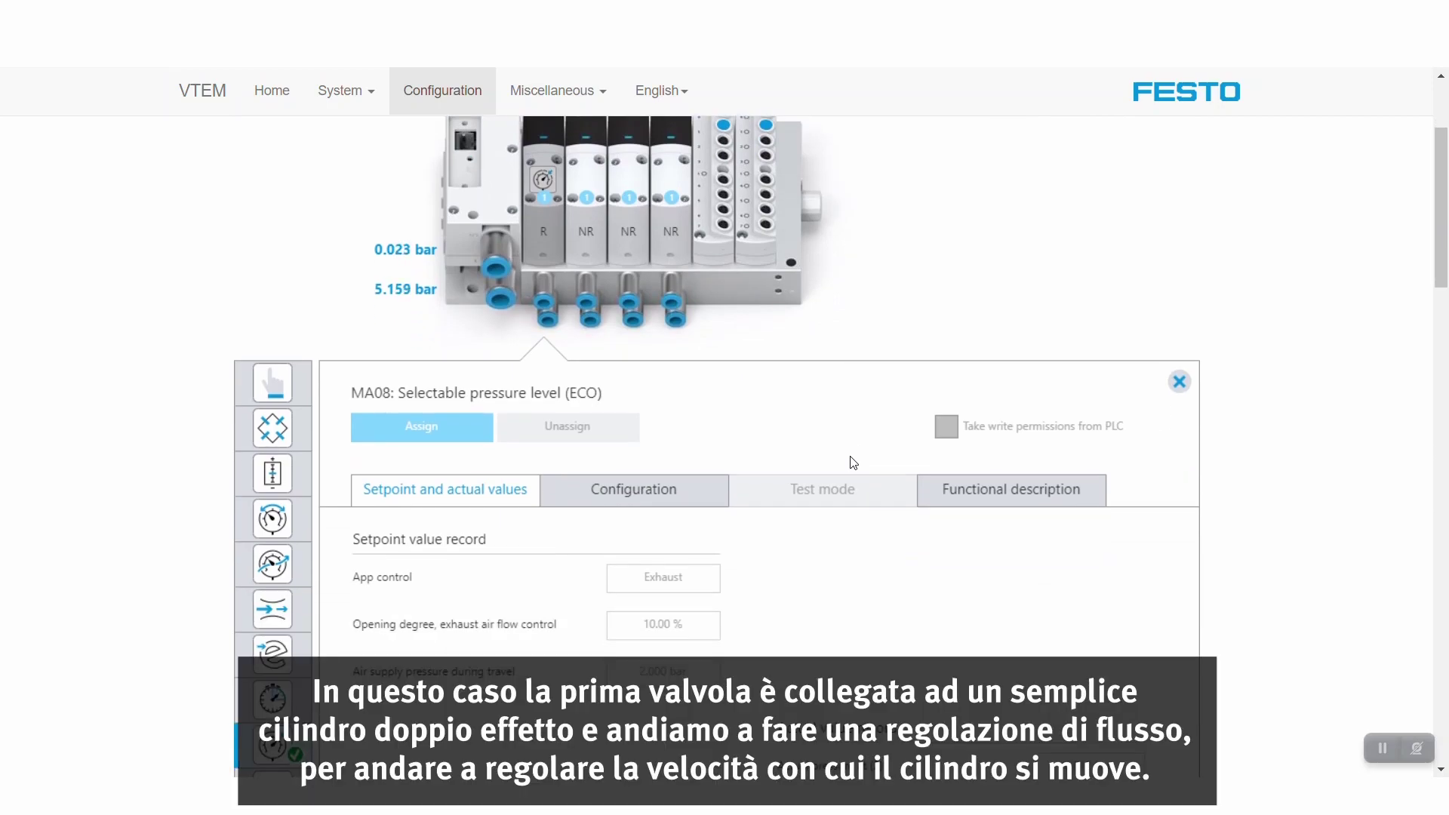
pyautogui.scroll(1, 853, 462)
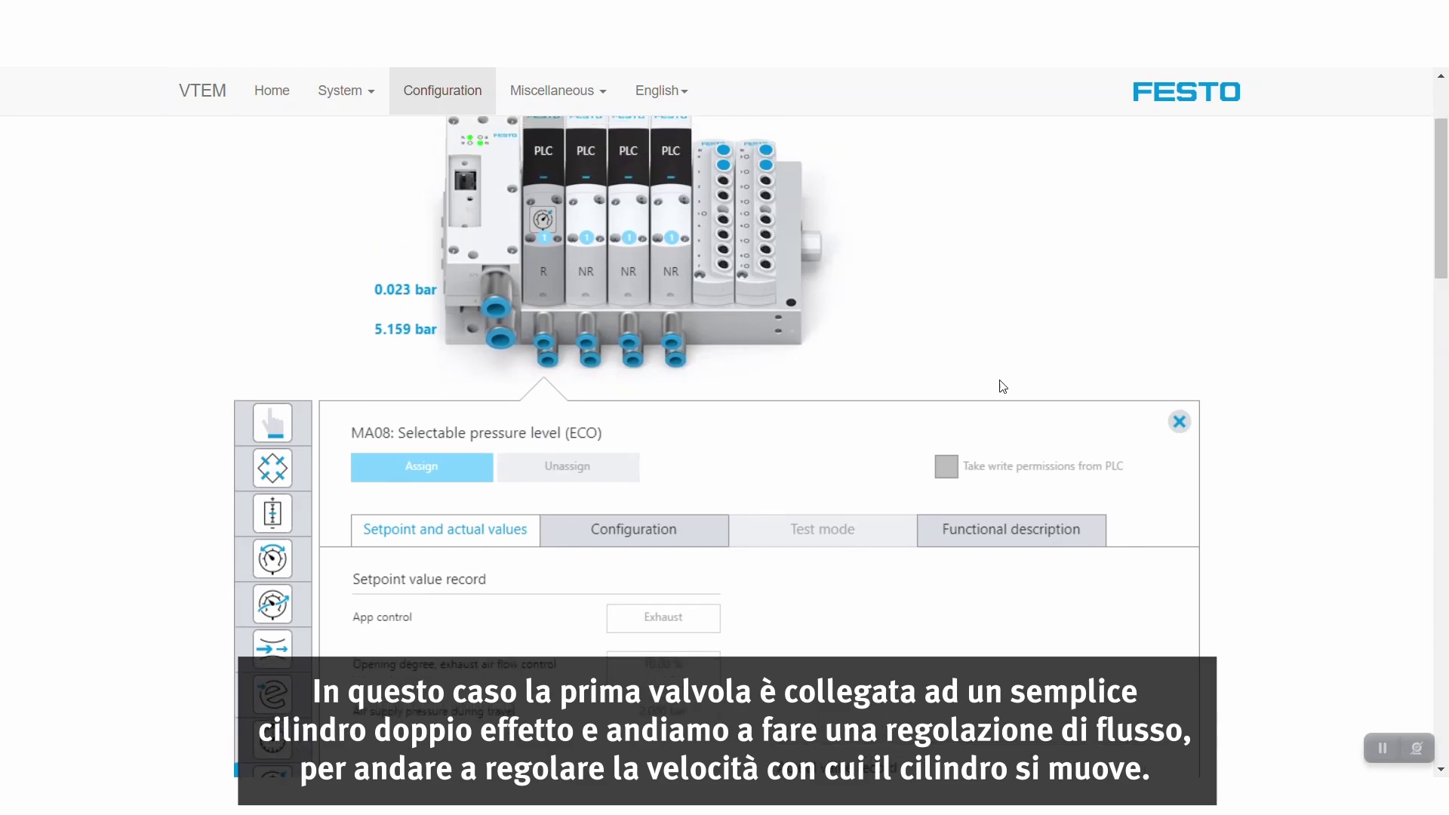
pyautogui.scroll(1, 1019, 359)
pyautogui.scroll(1, 1019, 359)
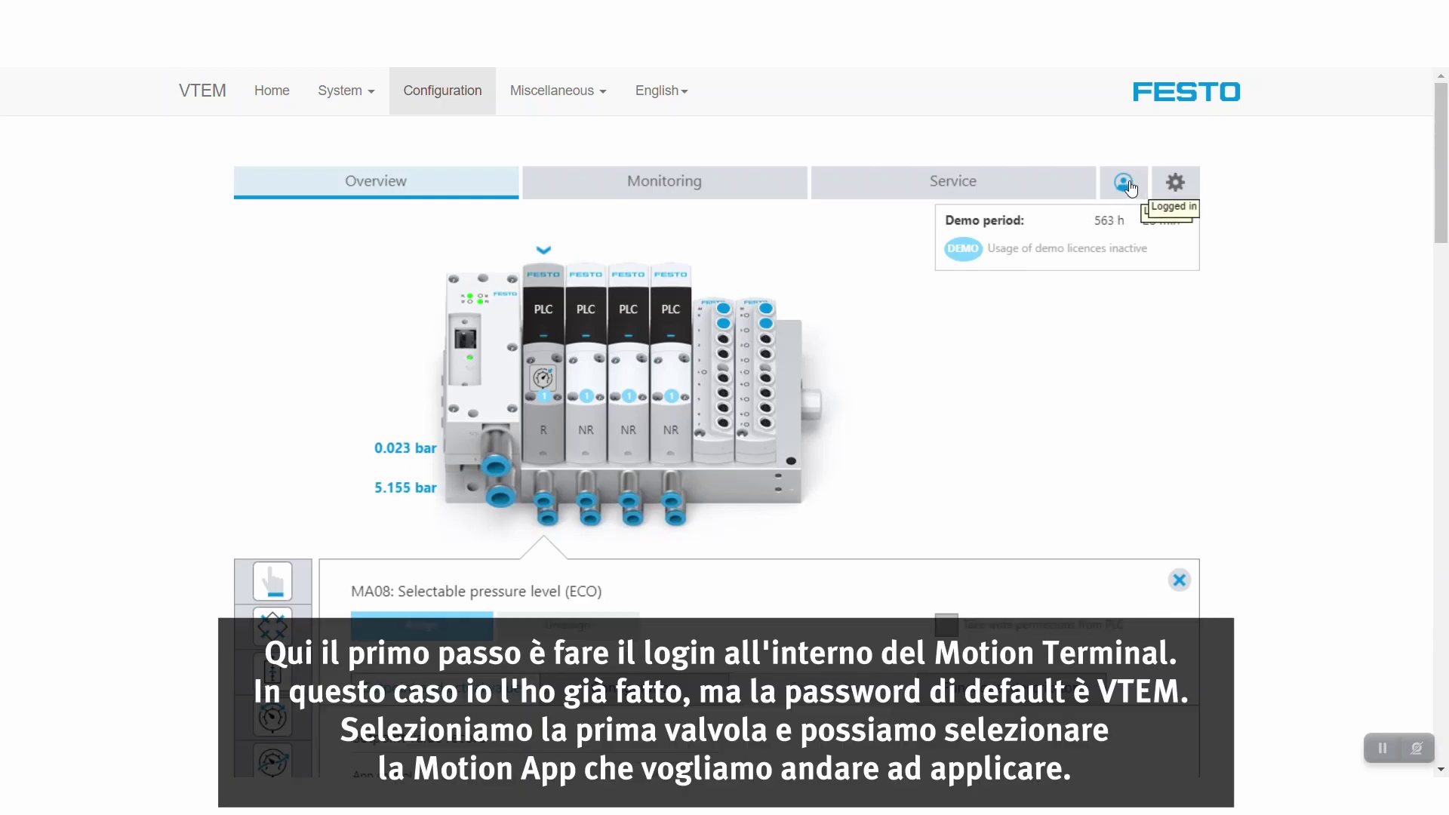
pyautogui.click(1130, 187)
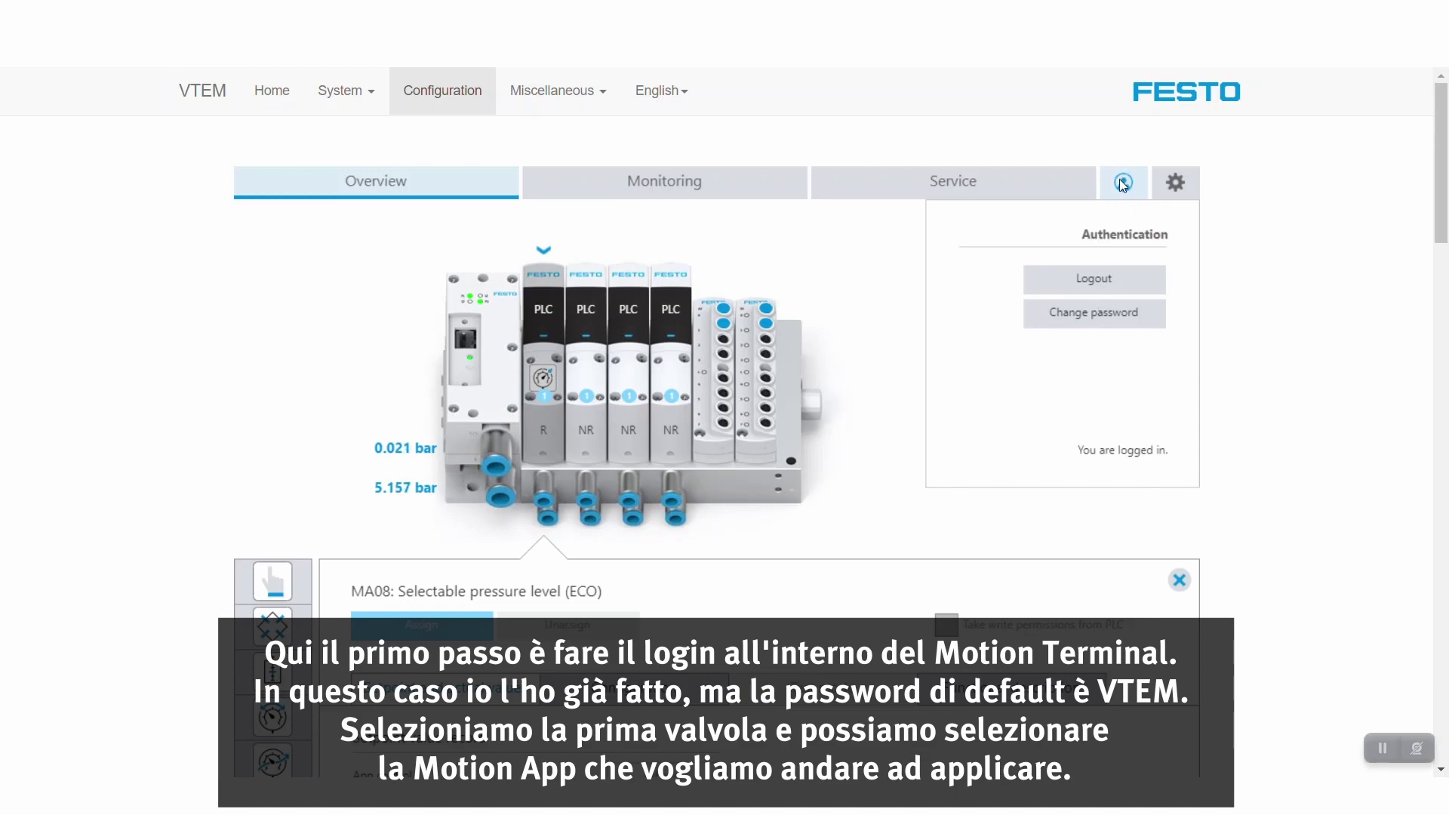
pyautogui.click(1123, 185)
pyautogui.scroll(-2, 939, 444)
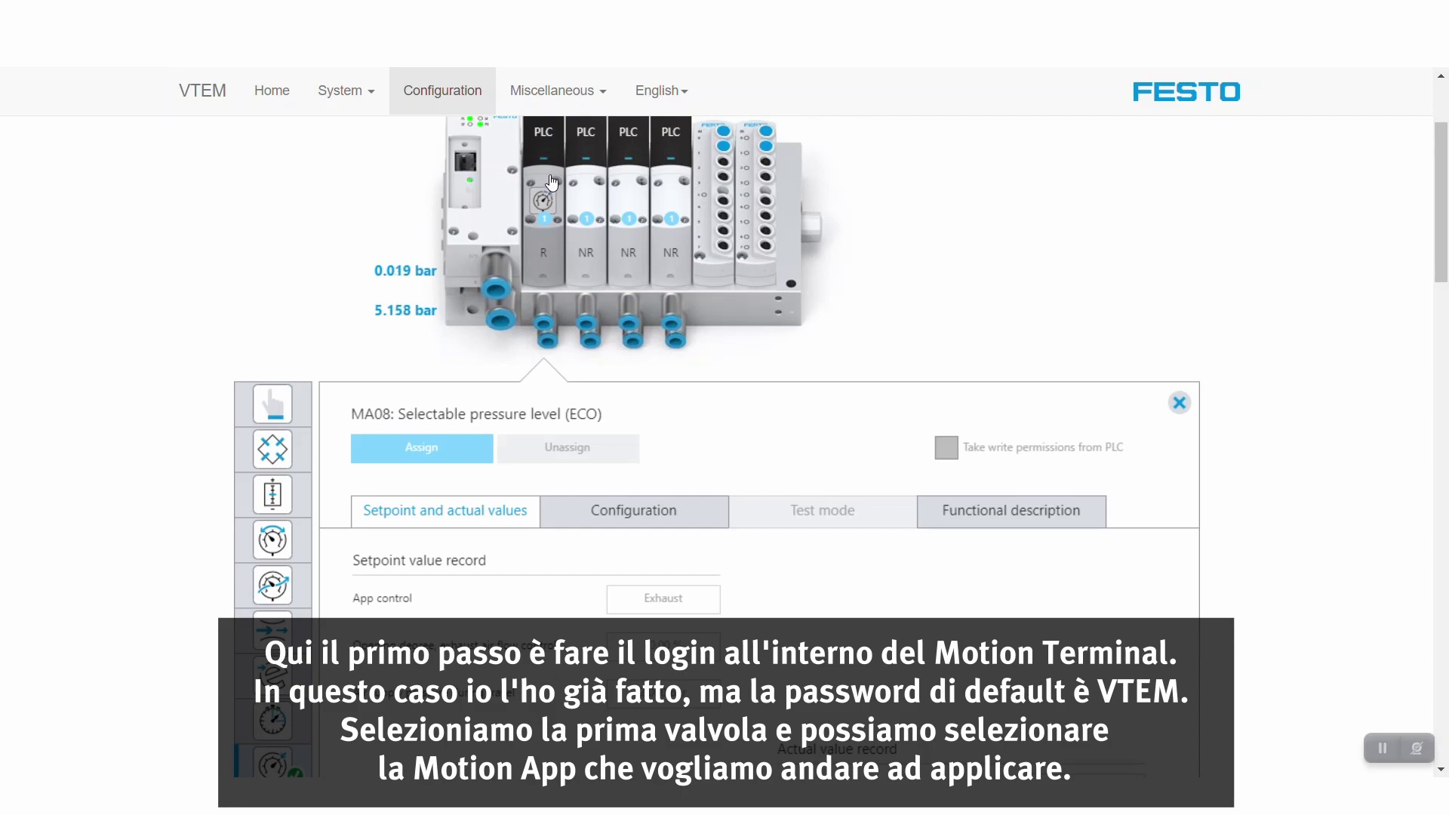
pyautogui.scroll(-1, 552, 183)
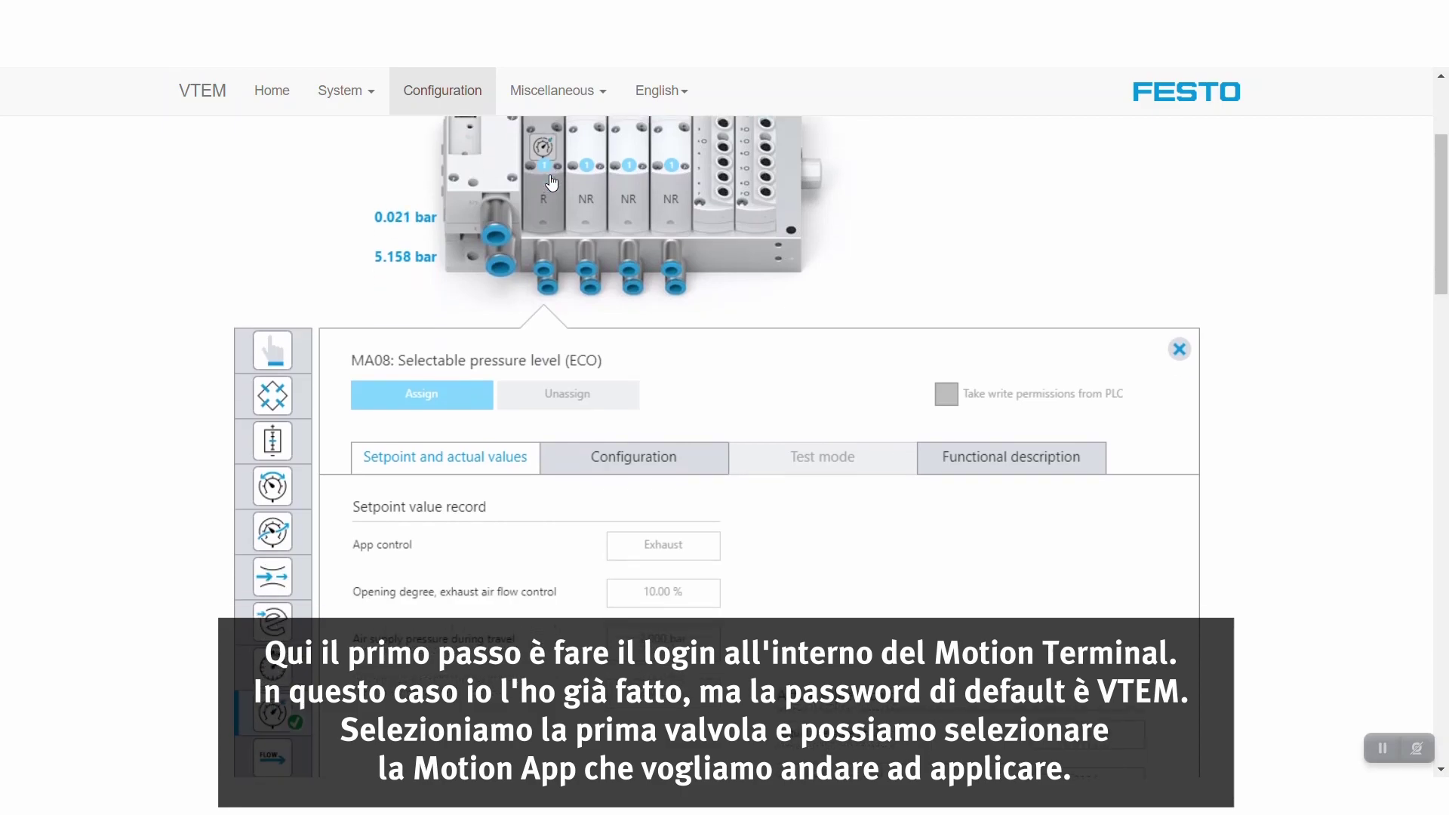
# Switch valve 1 to the MA02 proportional app, take write permission from the PLC, and enter test mode
pyautogui.click(274, 443)
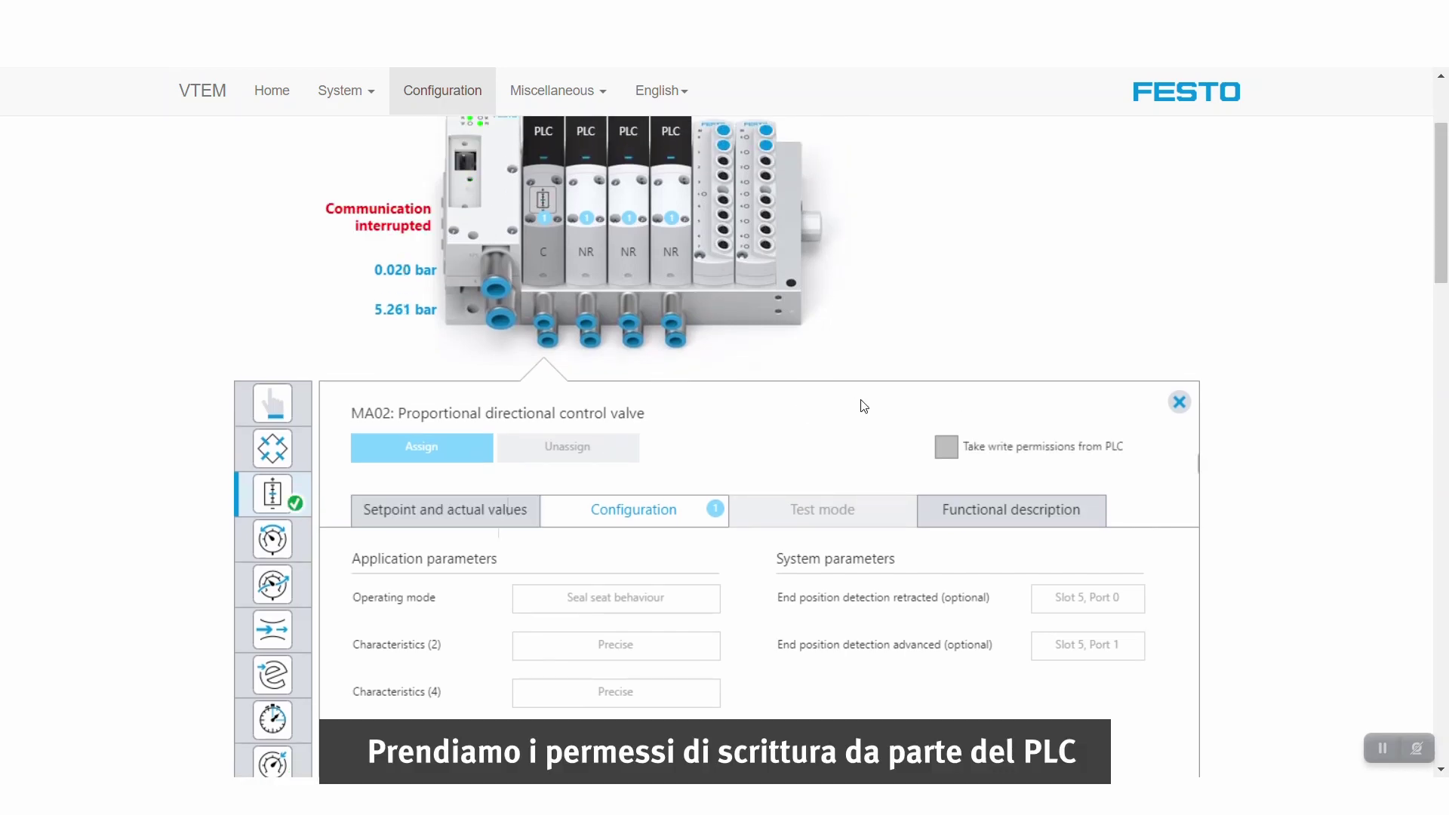
pyautogui.click(948, 451)
pyautogui.scroll(-1, 754, 400)
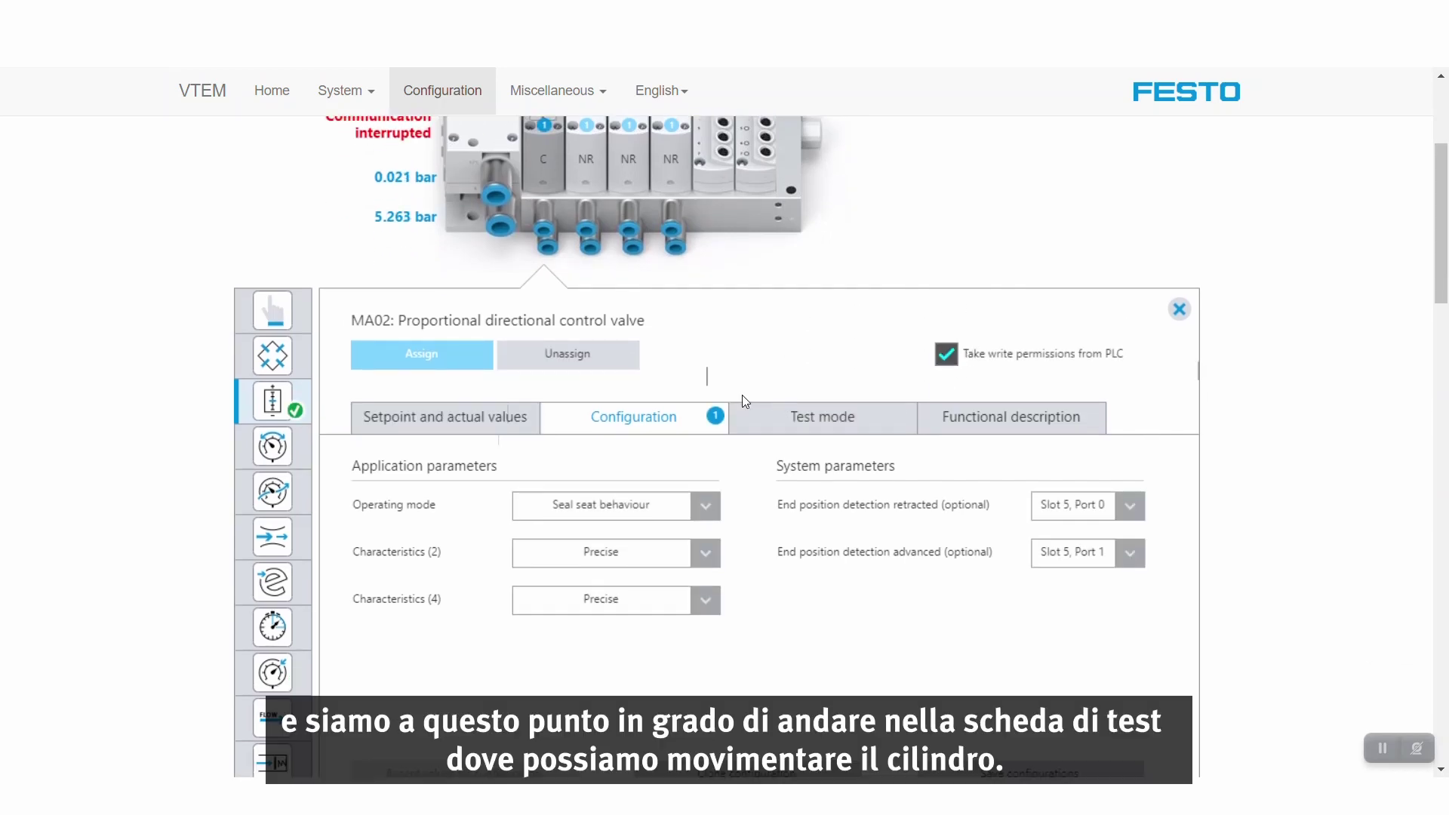
pyautogui.click(821, 423)
# With both ports active, set valve position (2) to -35.71% and (4) to 35.71%
pyautogui.scroll(-4, 821, 429)
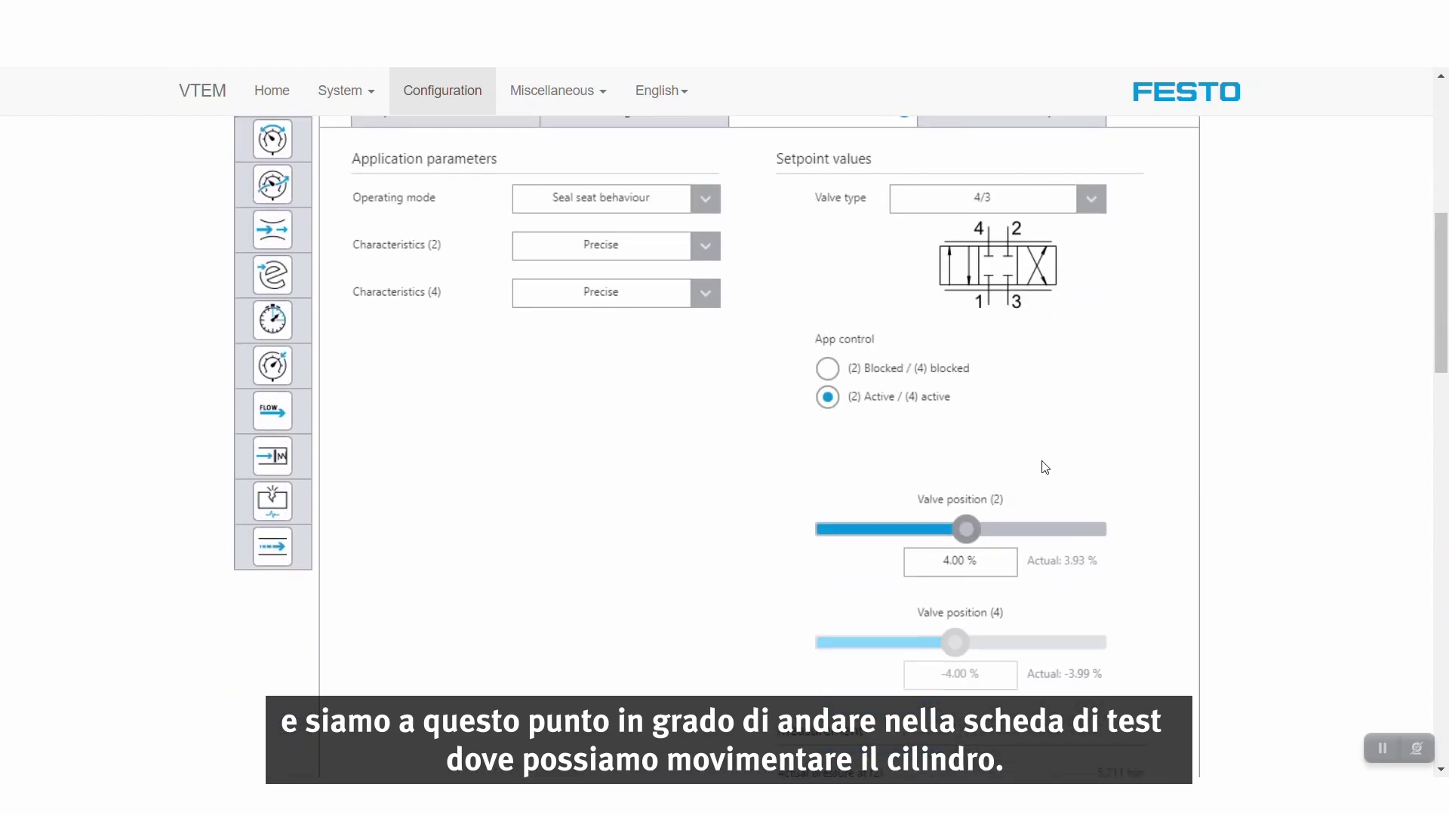
pyautogui.scroll(-1, 1068, 384)
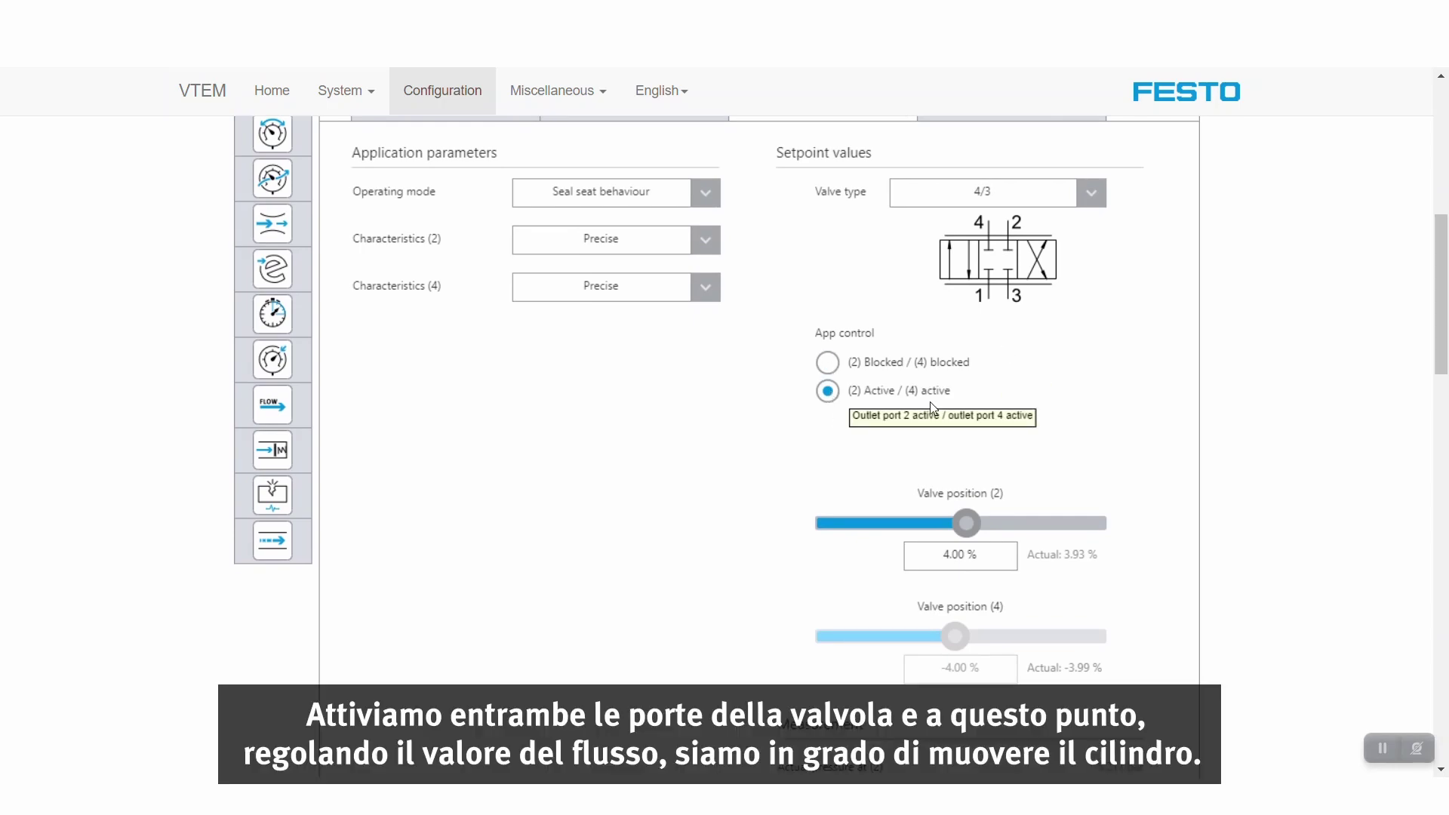
pyautogui.moveTo(971, 531); pyautogui.dragTo(909, 531)
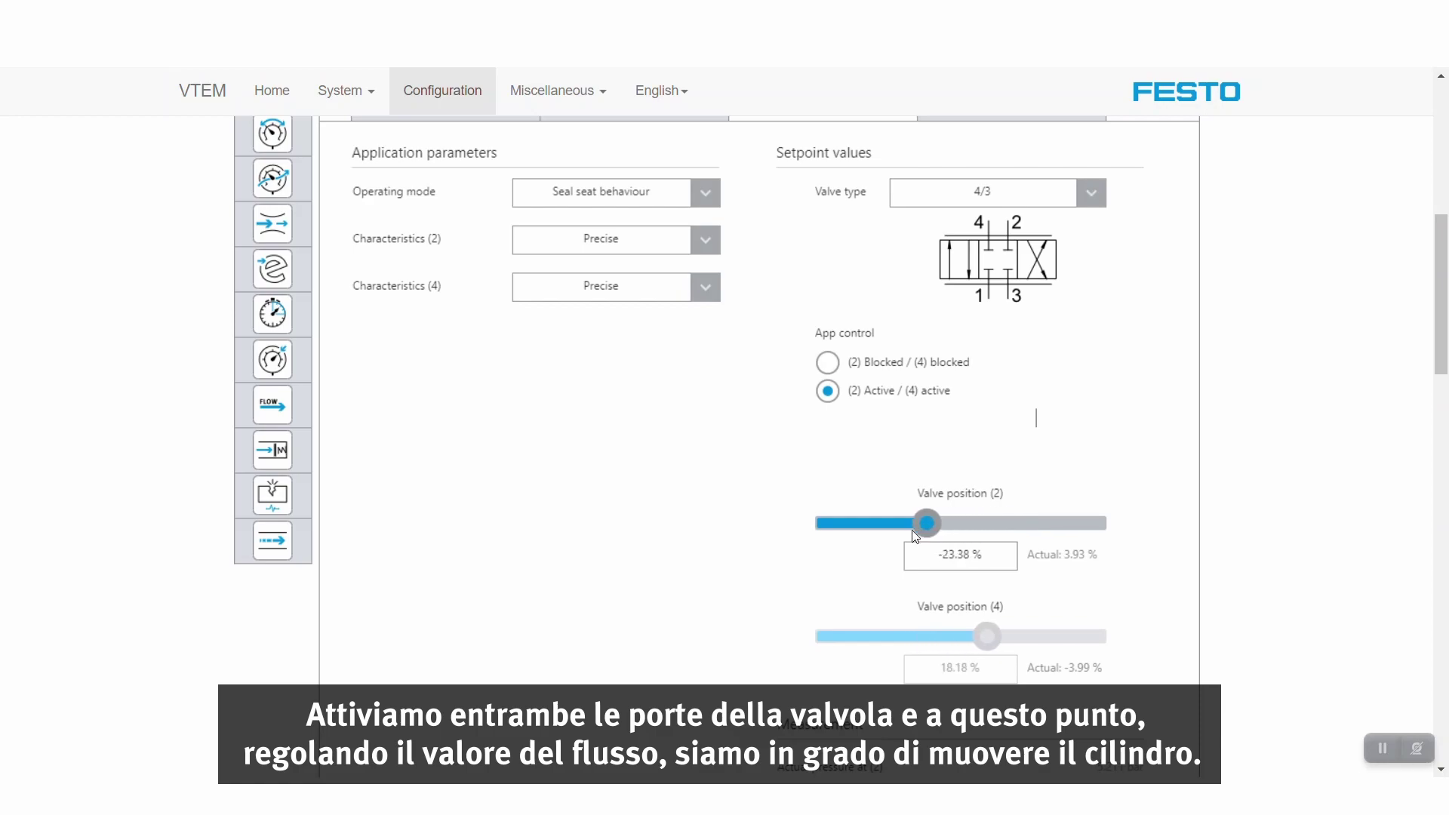
pyautogui.scroll(-2, 890, 539)
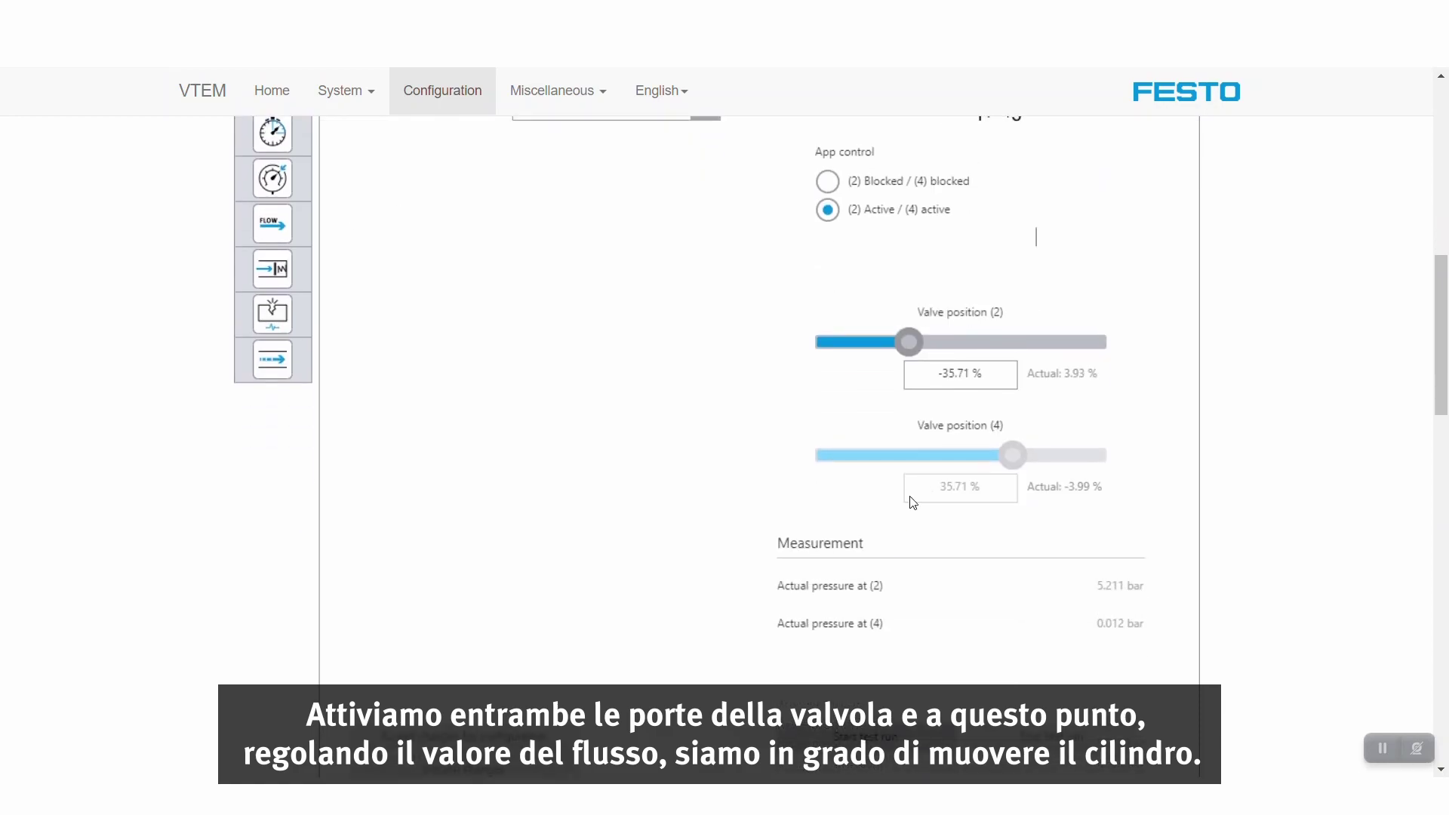
pyautogui.scroll(-1, 958, 400)
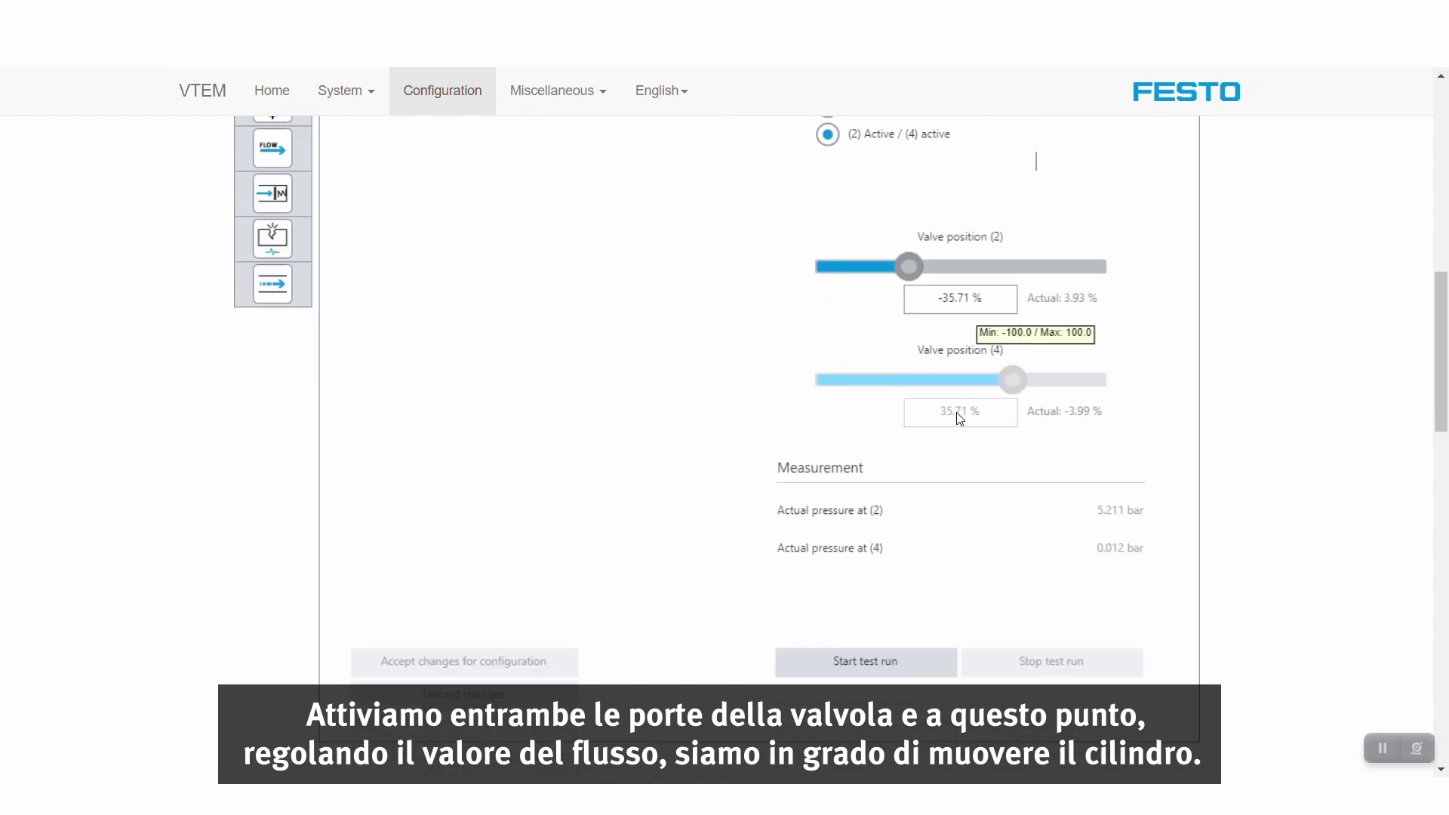
# Start the MA02 test run and move valve position (2) to about 9.74%, then -6.49%
pyautogui.click(969, 653)
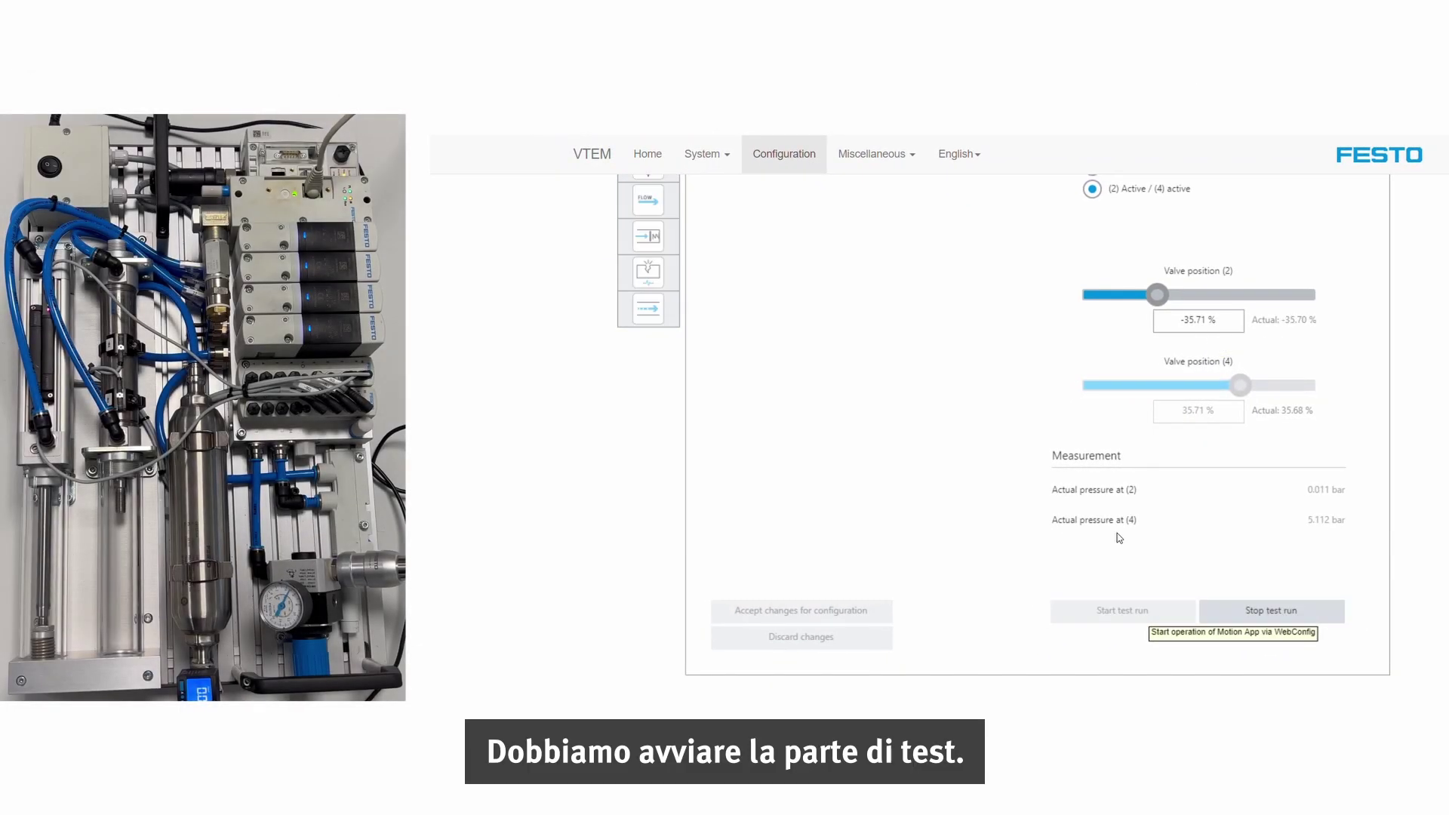
pyautogui.scroll(1, 1119, 538)
pyautogui.scroll(1, 1147, 467)
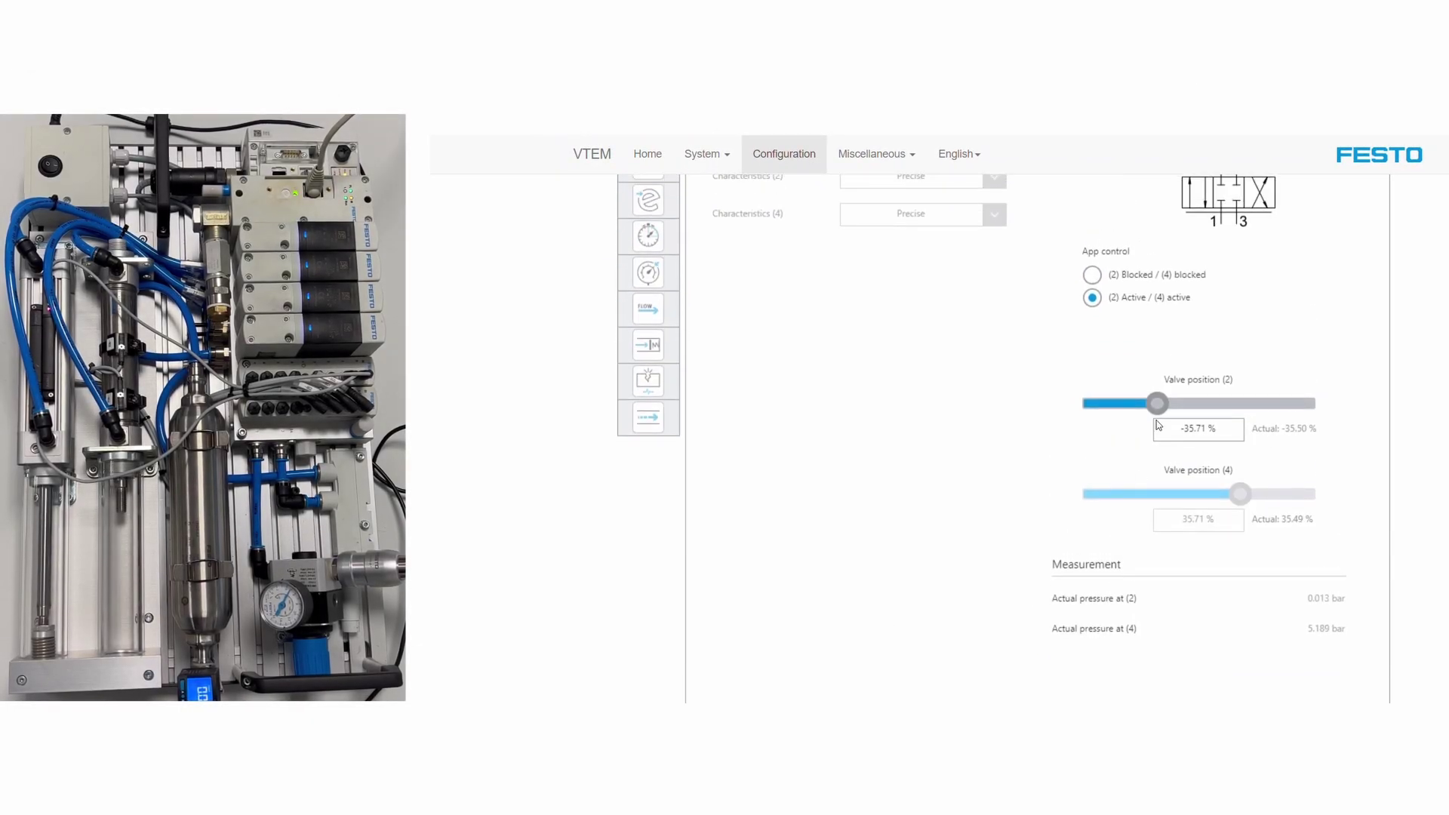
pyautogui.moveTo(1165, 403)
pyautogui.mouseDown()
pyautogui.moveTo(1253, 426)
pyautogui.moveTo(1196, 425)
pyautogui.mouseUp()
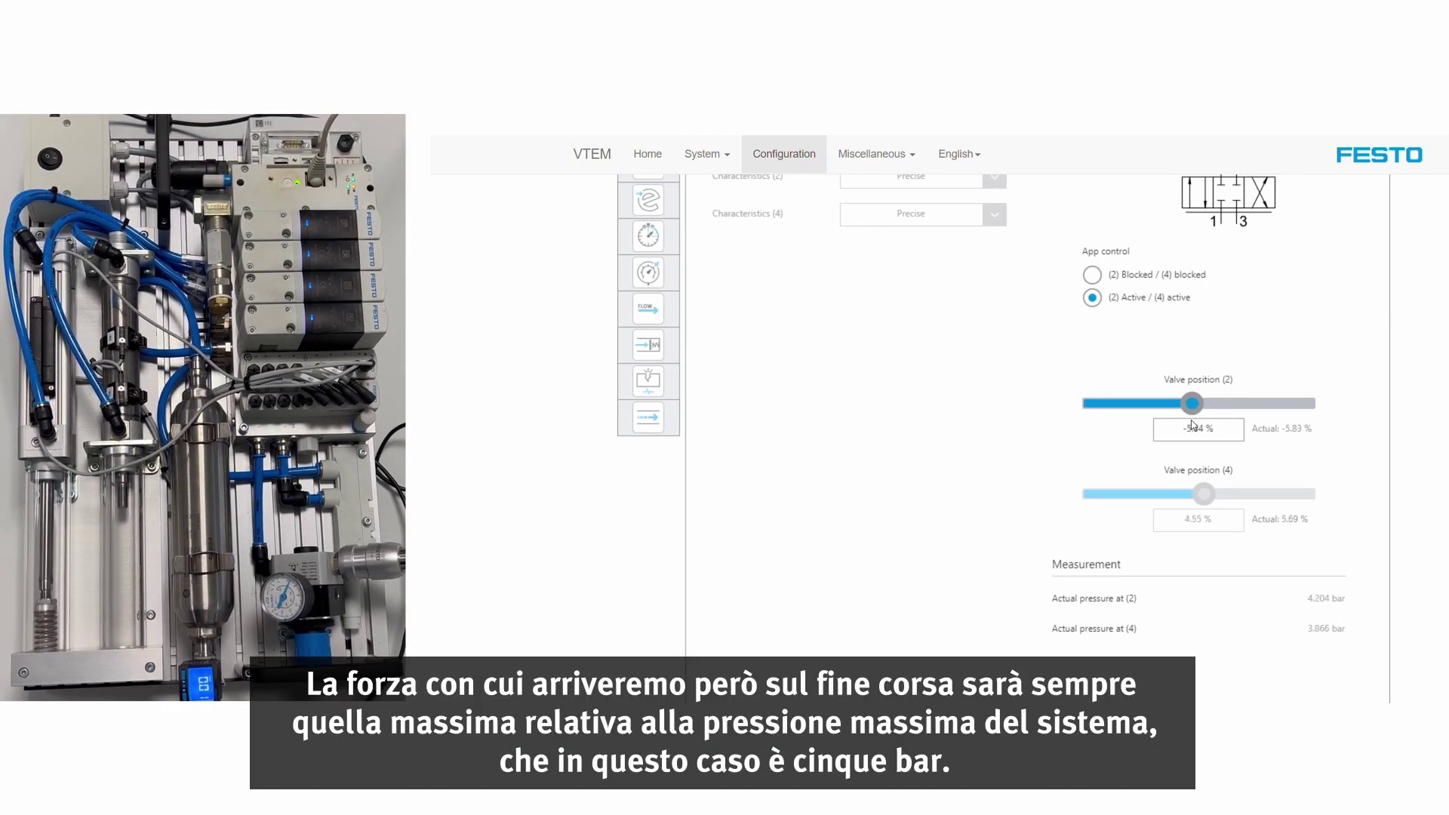
pyautogui.moveTo(1194, 425); pyautogui.dragTo(1191, 425)
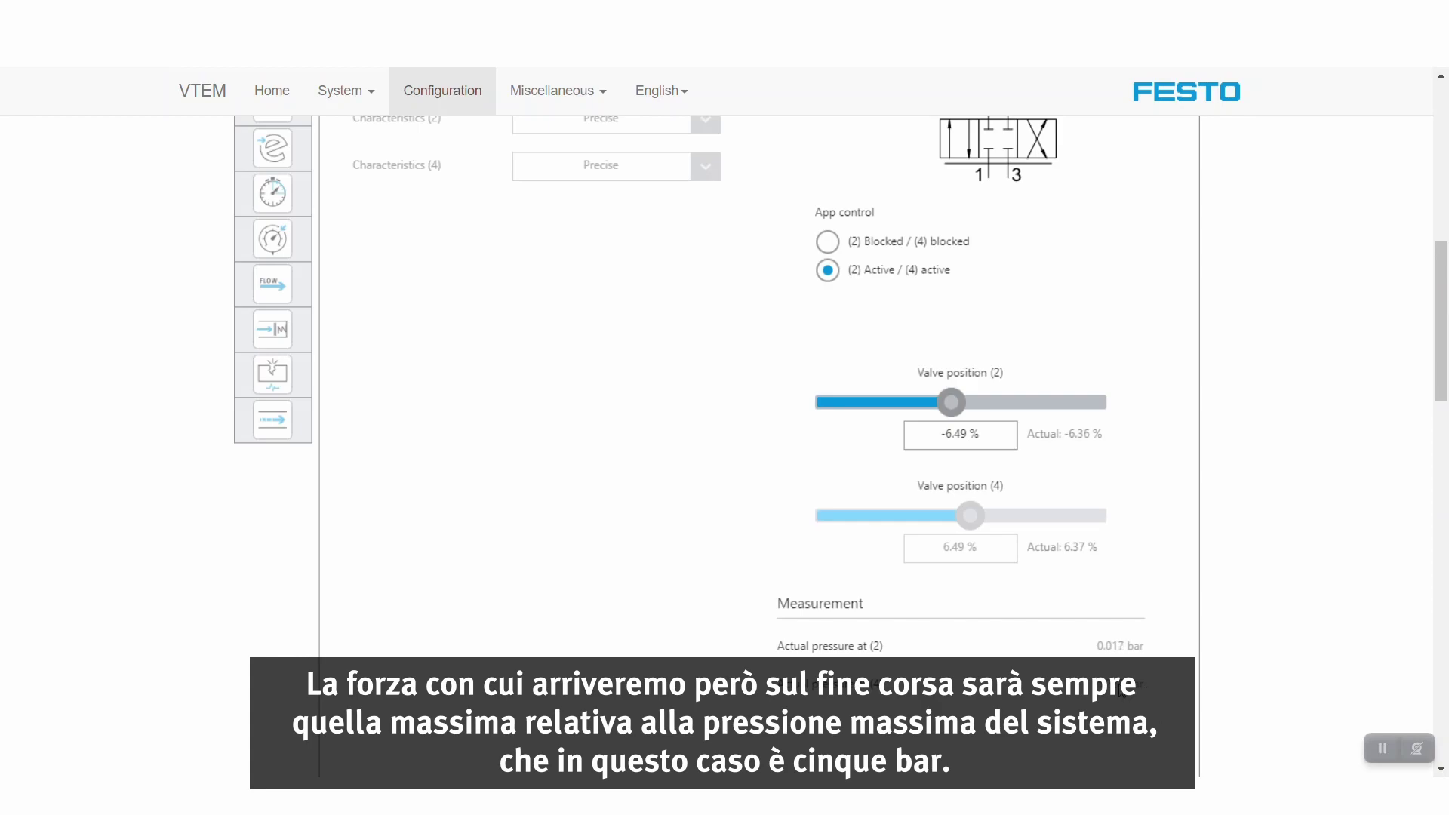
# Stop the MA02 test run and select the MA08 Selectable pressure level (ECO) app
pyautogui.scroll(-3, 1127, 692)
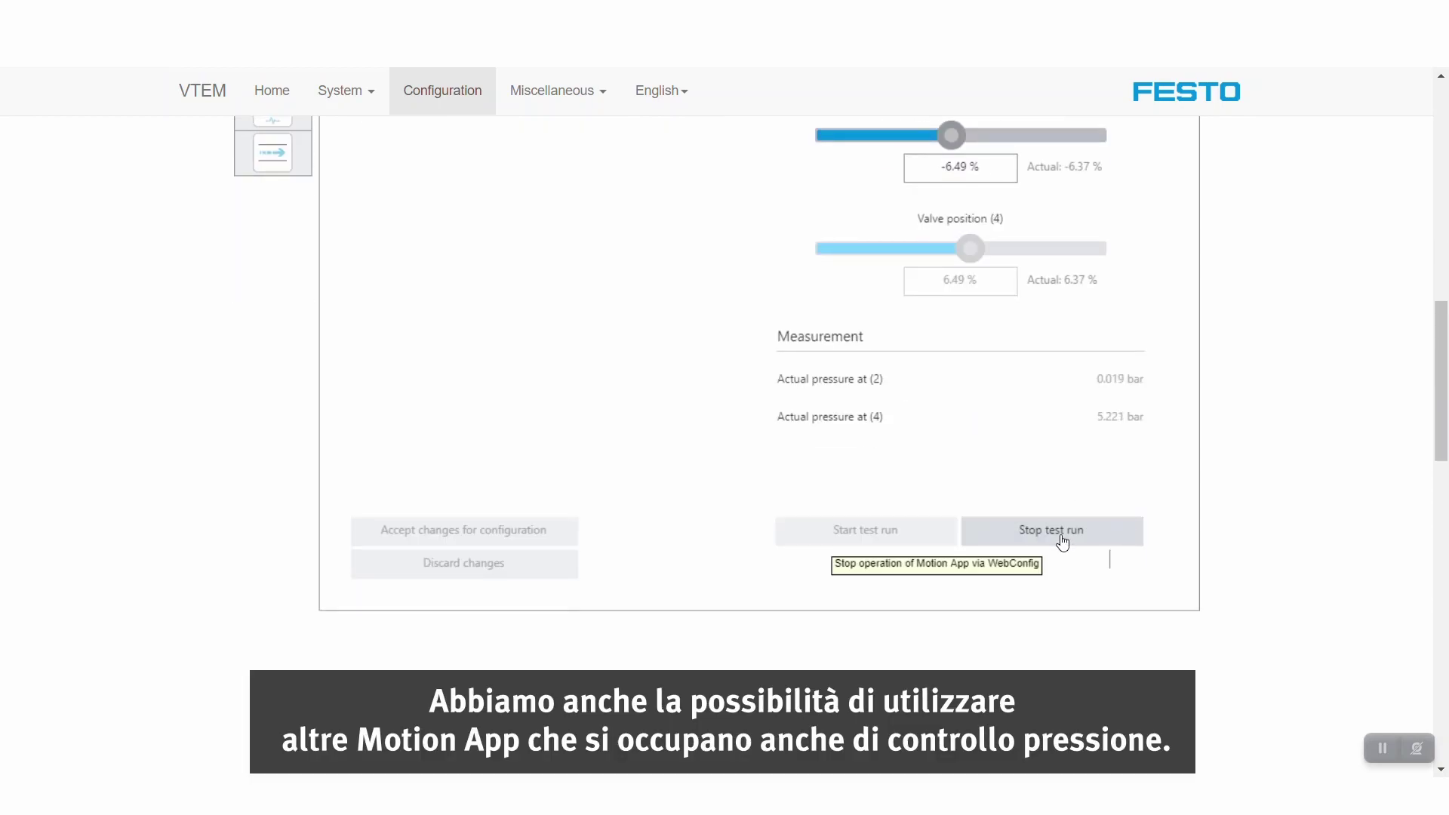
pyautogui.click(1062, 532)
pyautogui.scroll(10, 1062, 542)
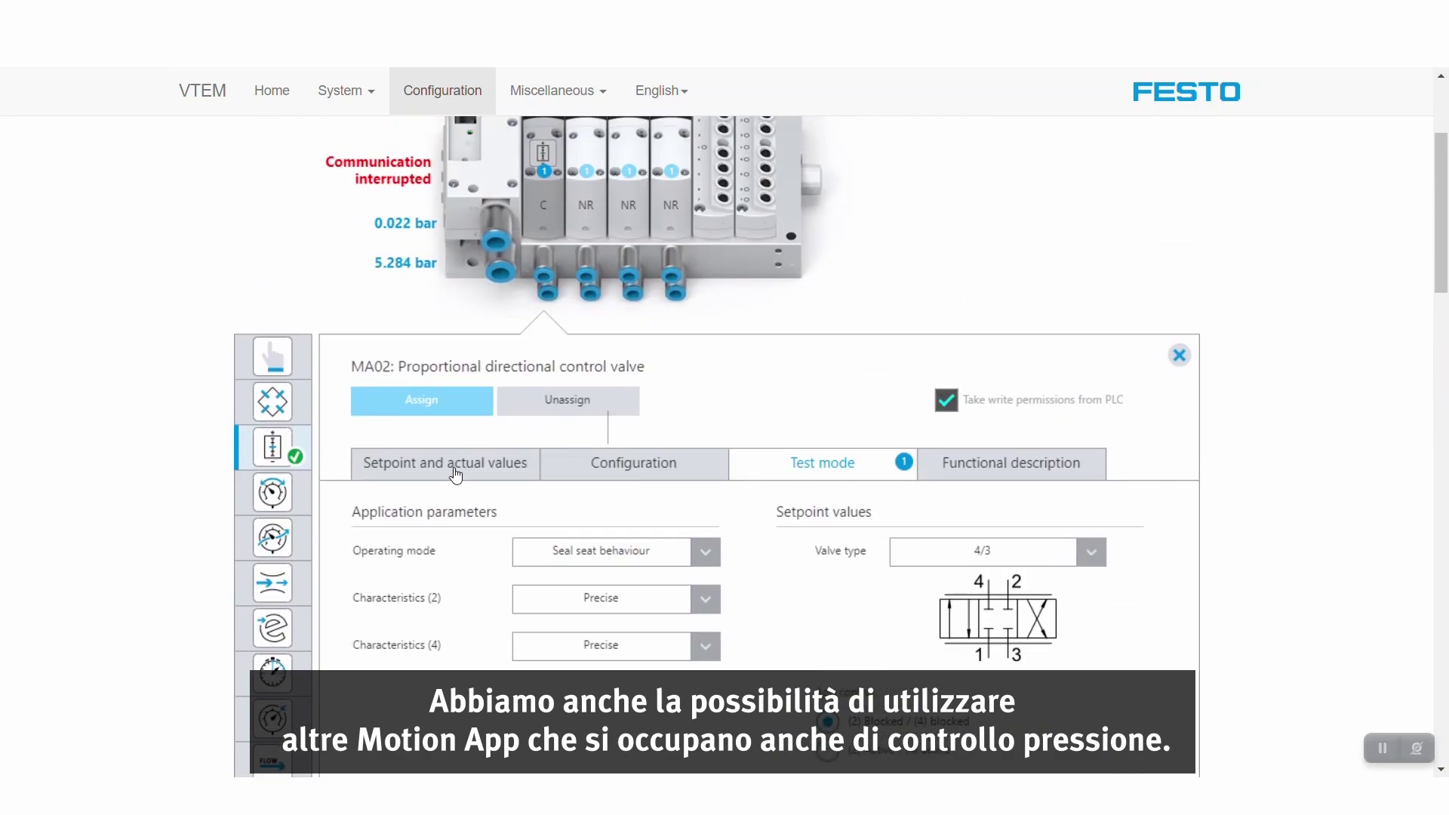
pyautogui.scroll(-1, 291, 656)
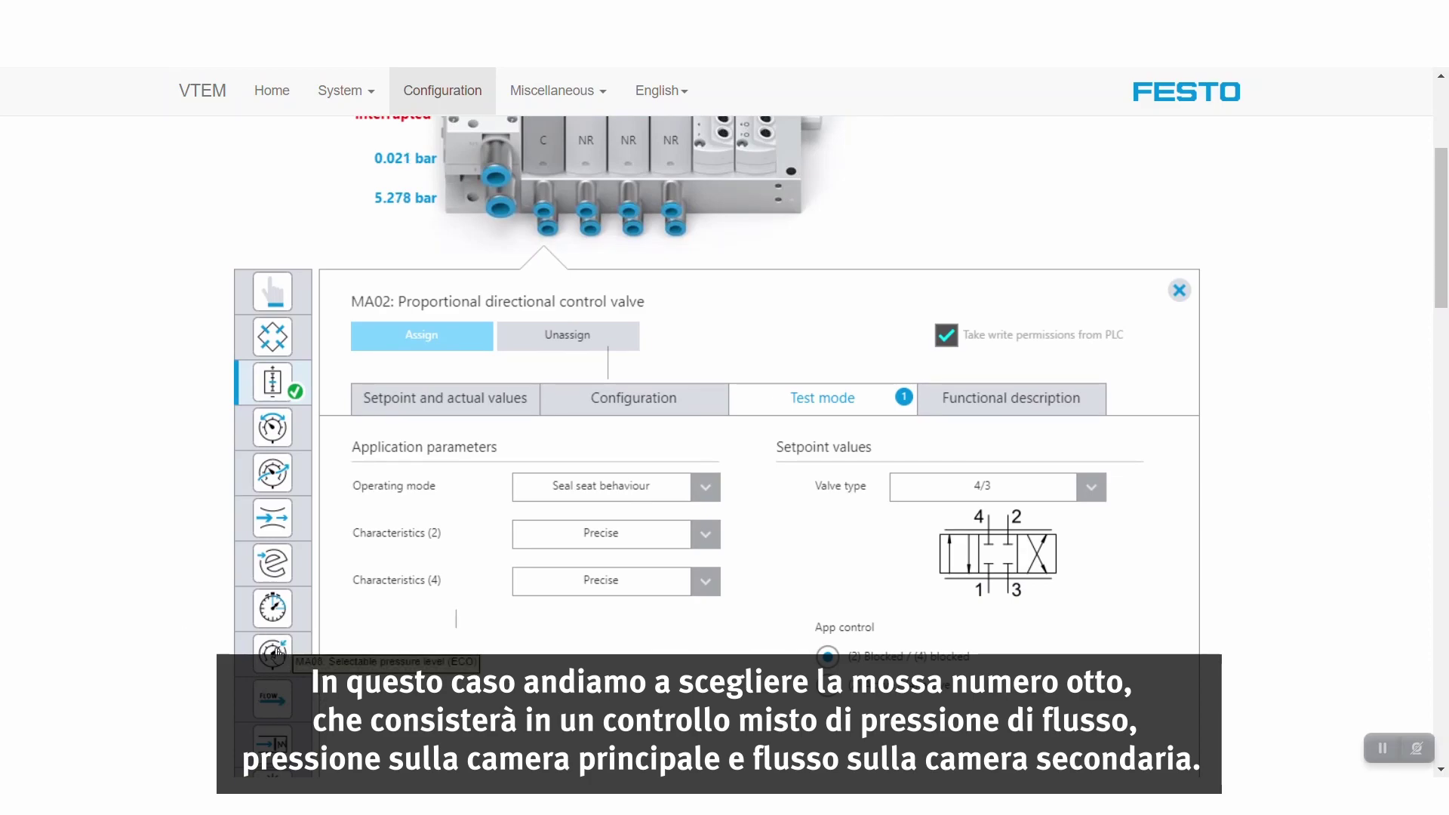
pyautogui.click(276, 654)
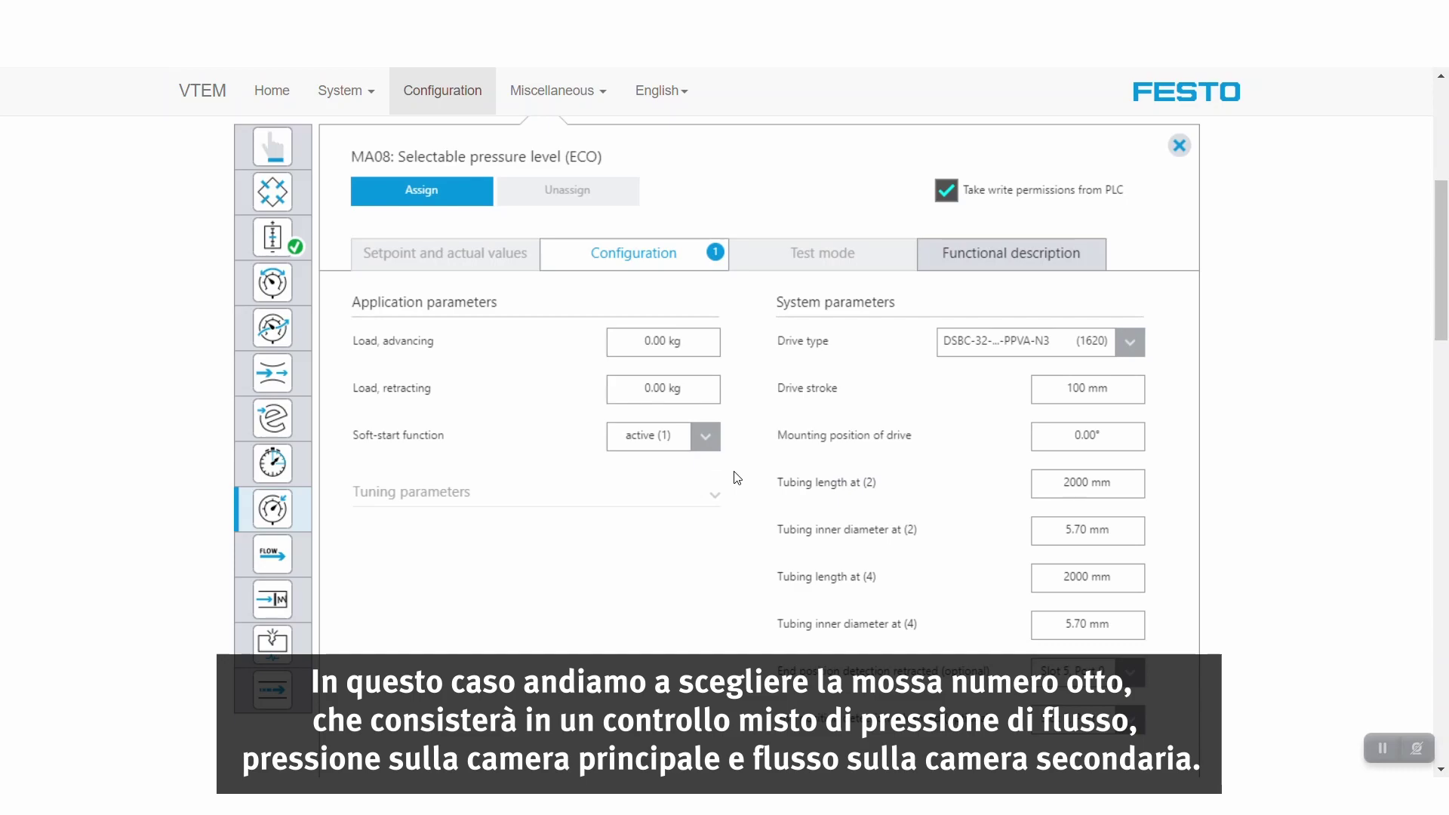
# Assign MA08 to the valve and review its test mode: Exhaust control, 10.0% opening, 2.000 bar supply
pyautogui.click(447, 196)
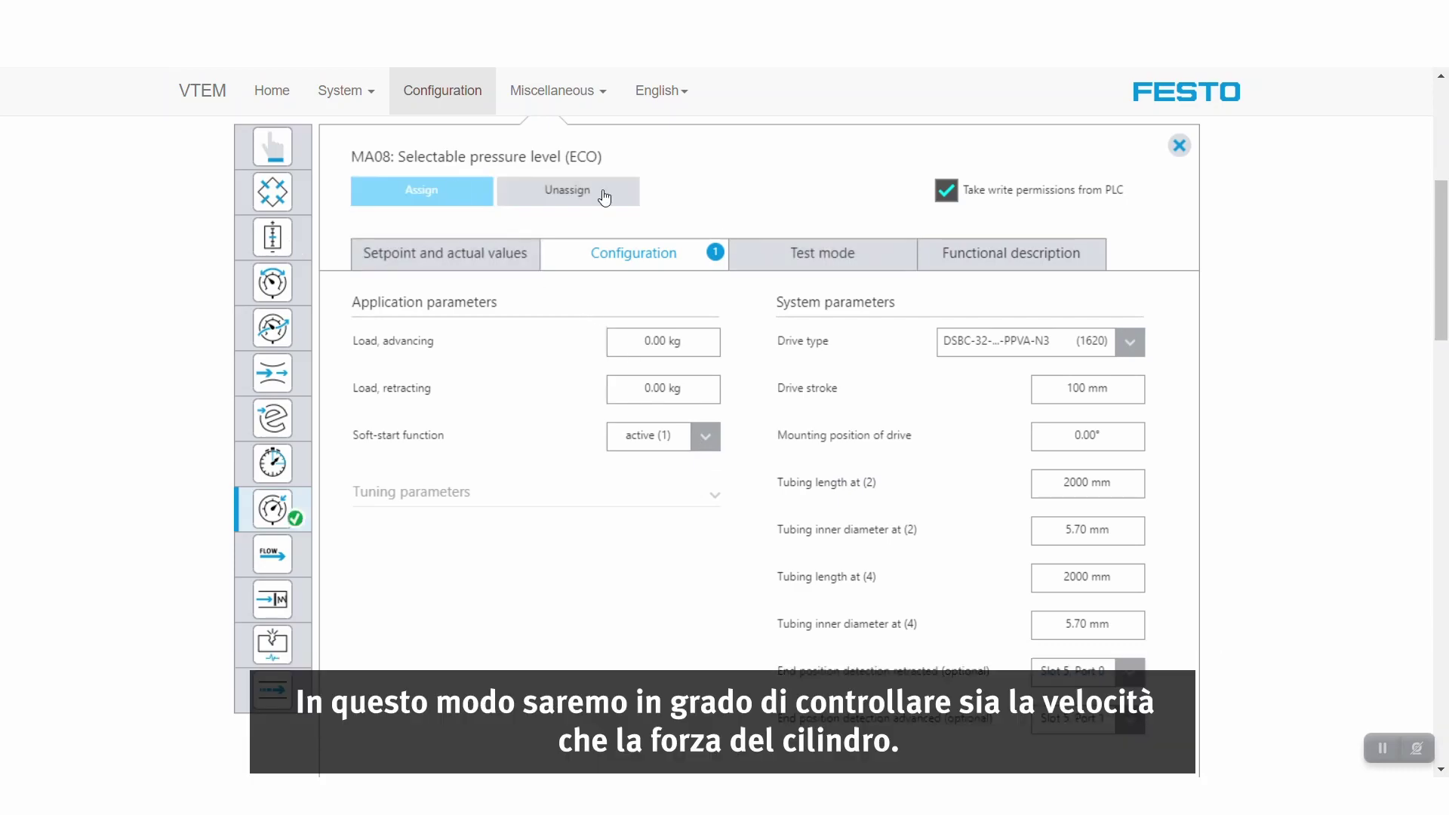
pyautogui.click(843, 258)
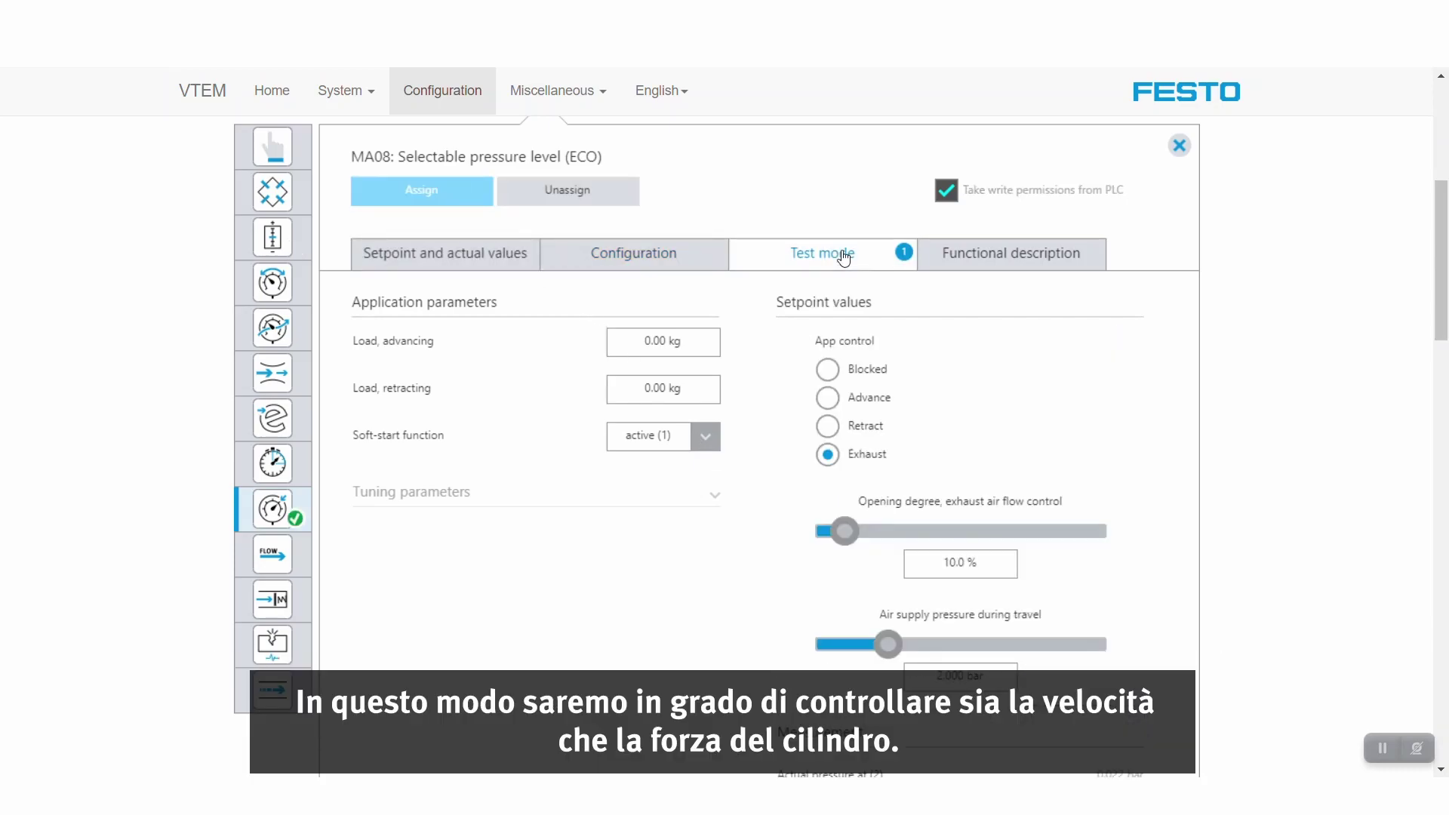
pyautogui.scroll(-2, 1179, 329)
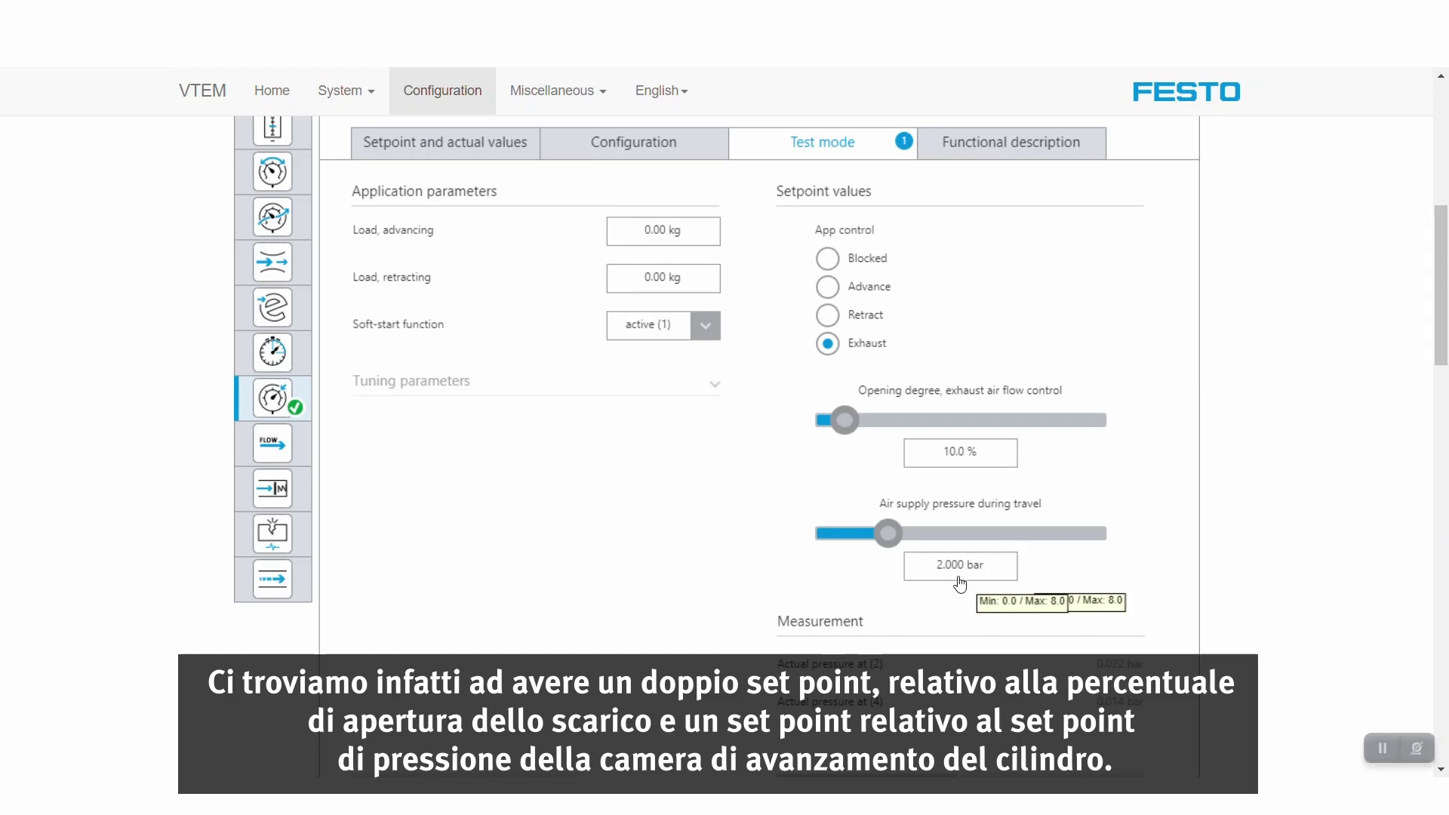
pyautogui.scroll(-1, 1356, 580)
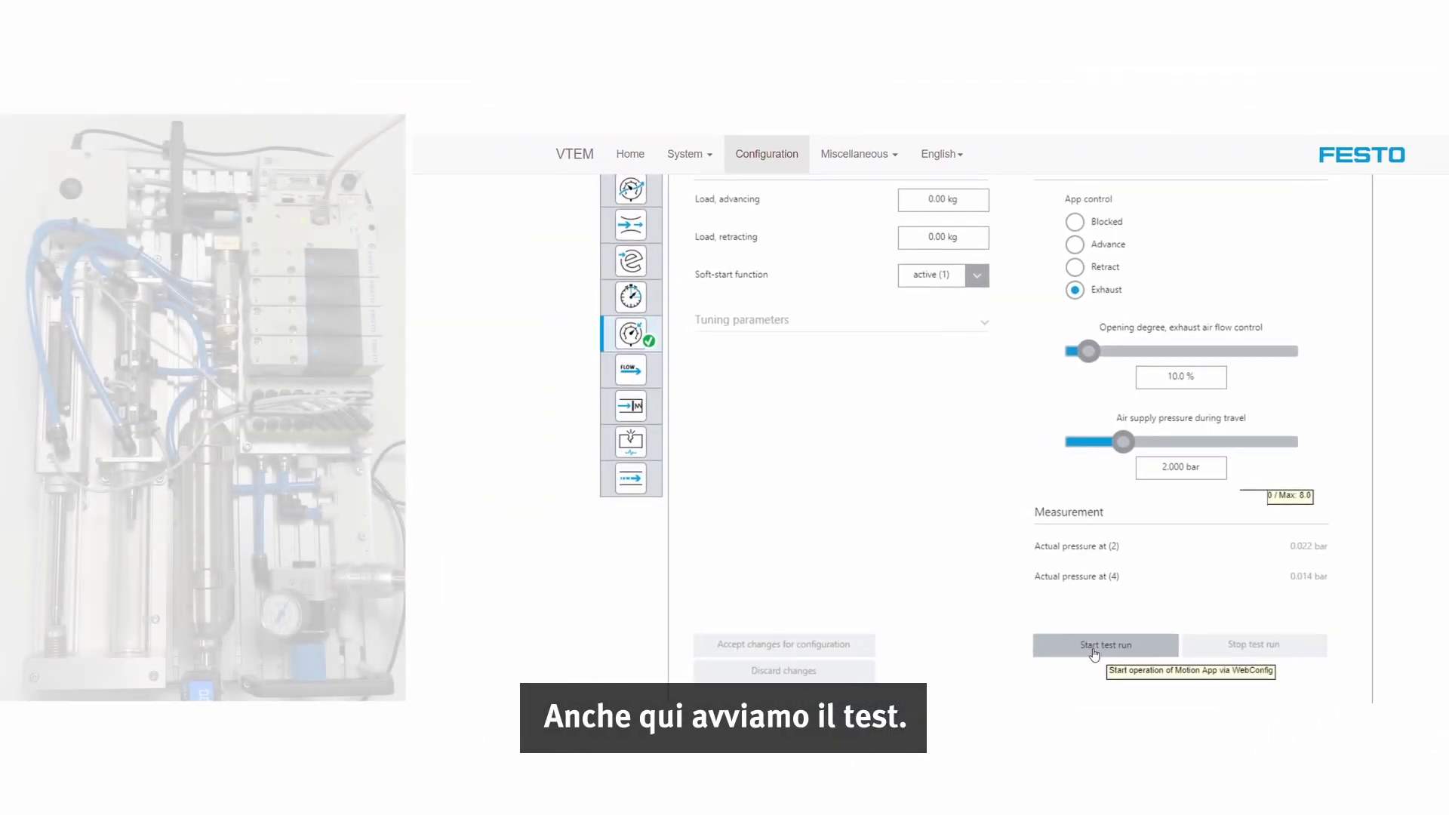
# Start the MA08 test run, cycle the cylinder Retract-Advance-Retract, and enter 1.000 as supply pressure
pyautogui.click(1079, 645)
pyautogui.scroll(2, 1084, 506)
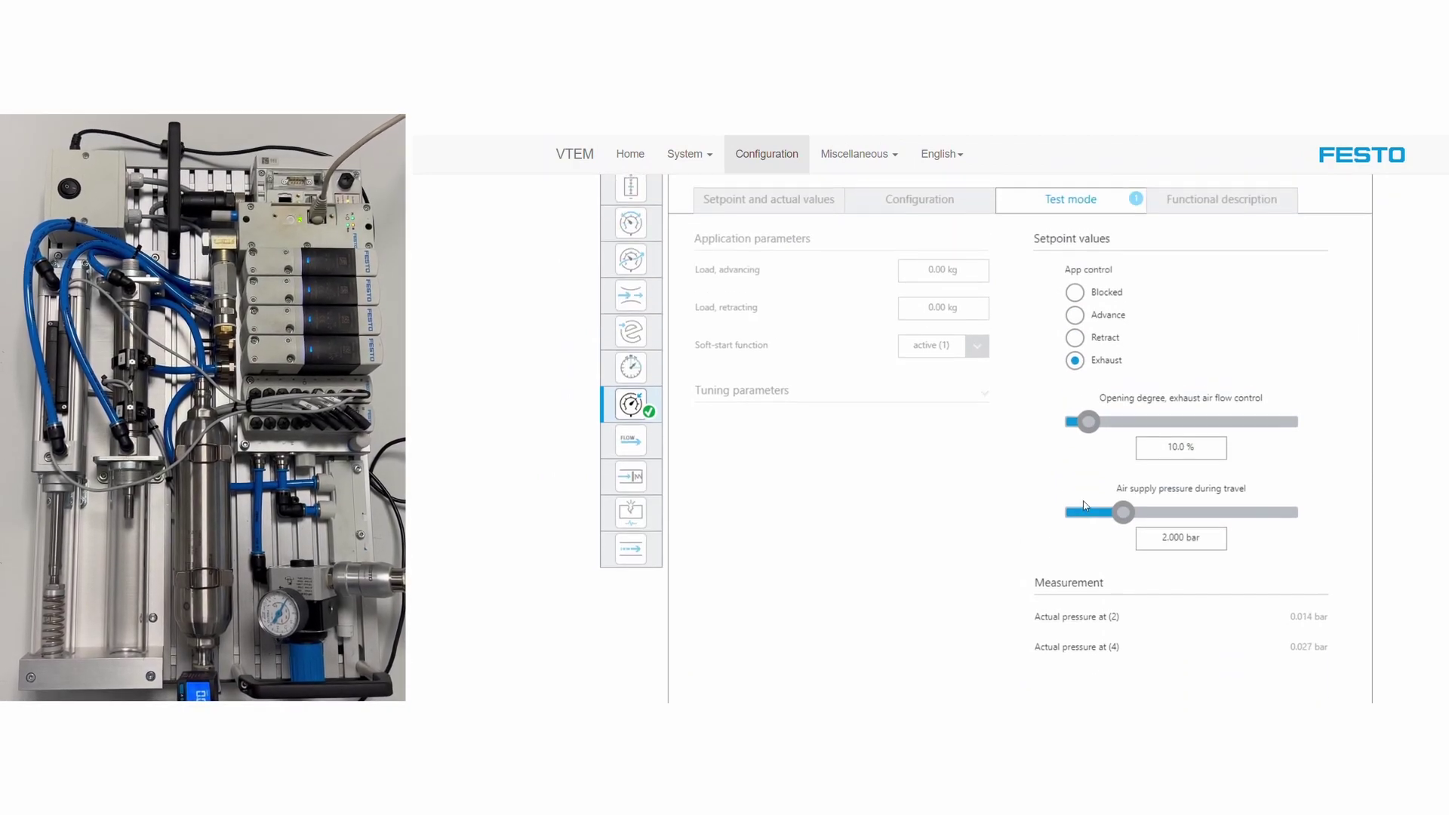
pyautogui.click(1076, 338)
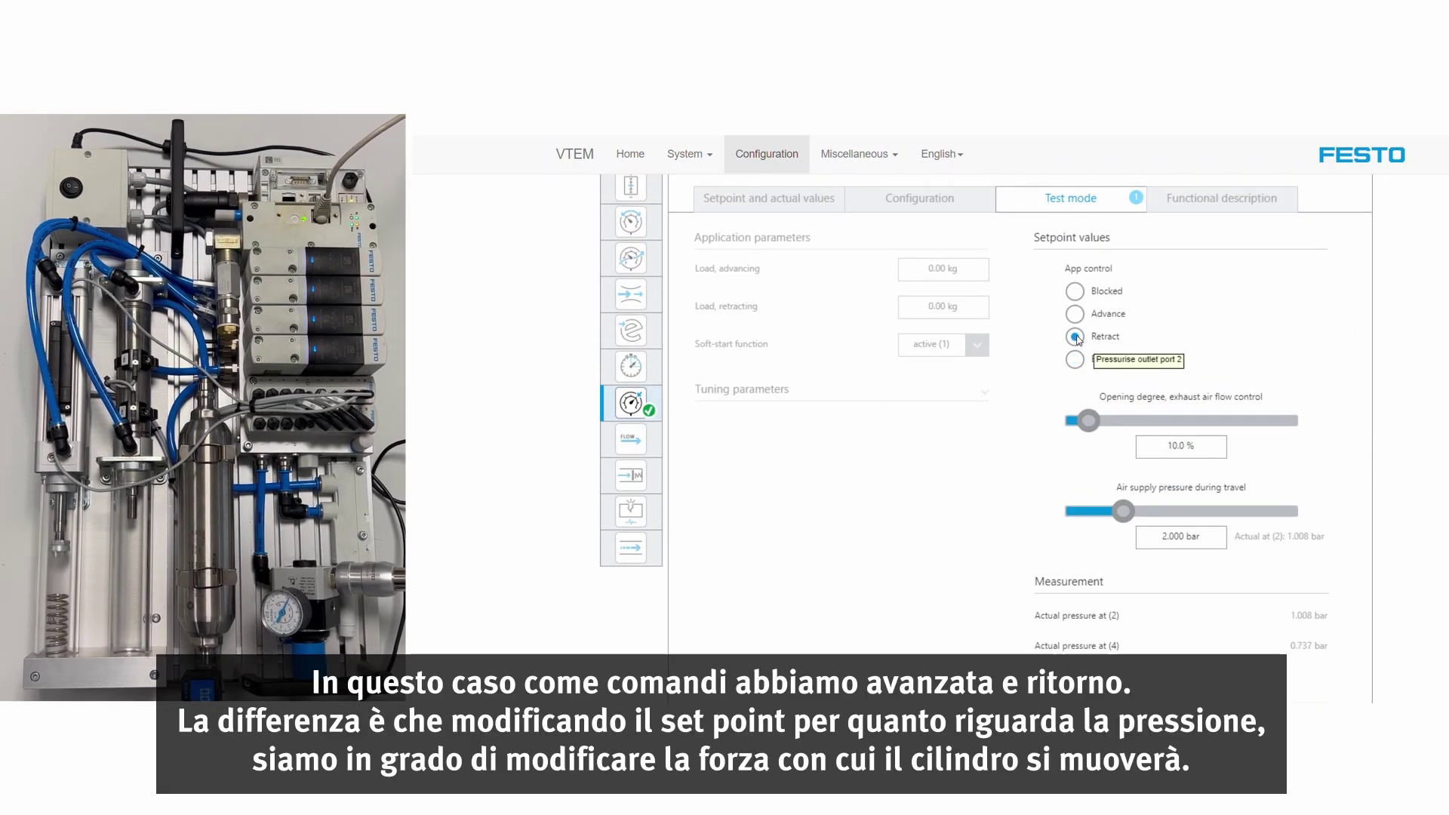
pyautogui.click(1075, 315)
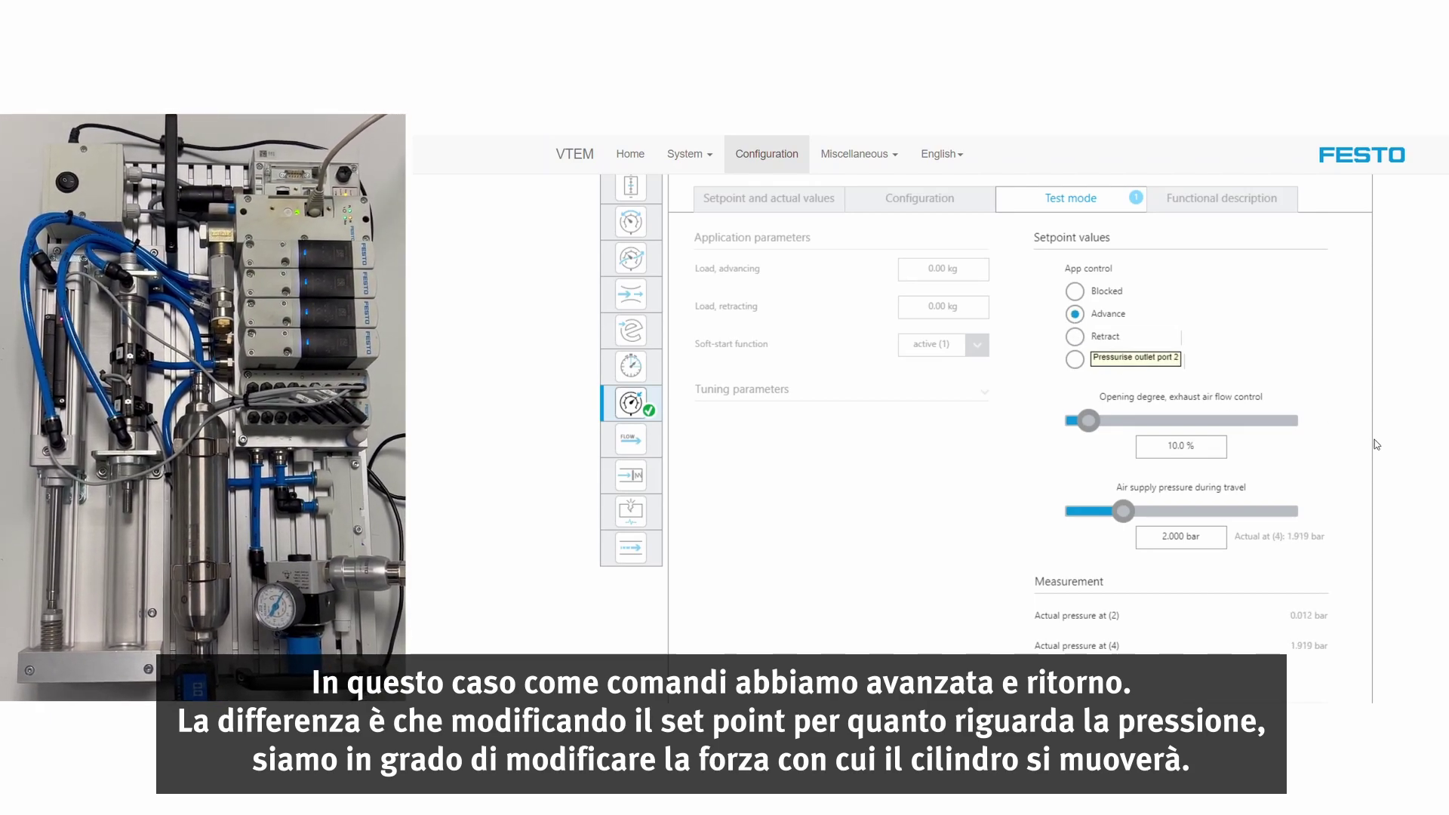
pyautogui.click(1075, 337)
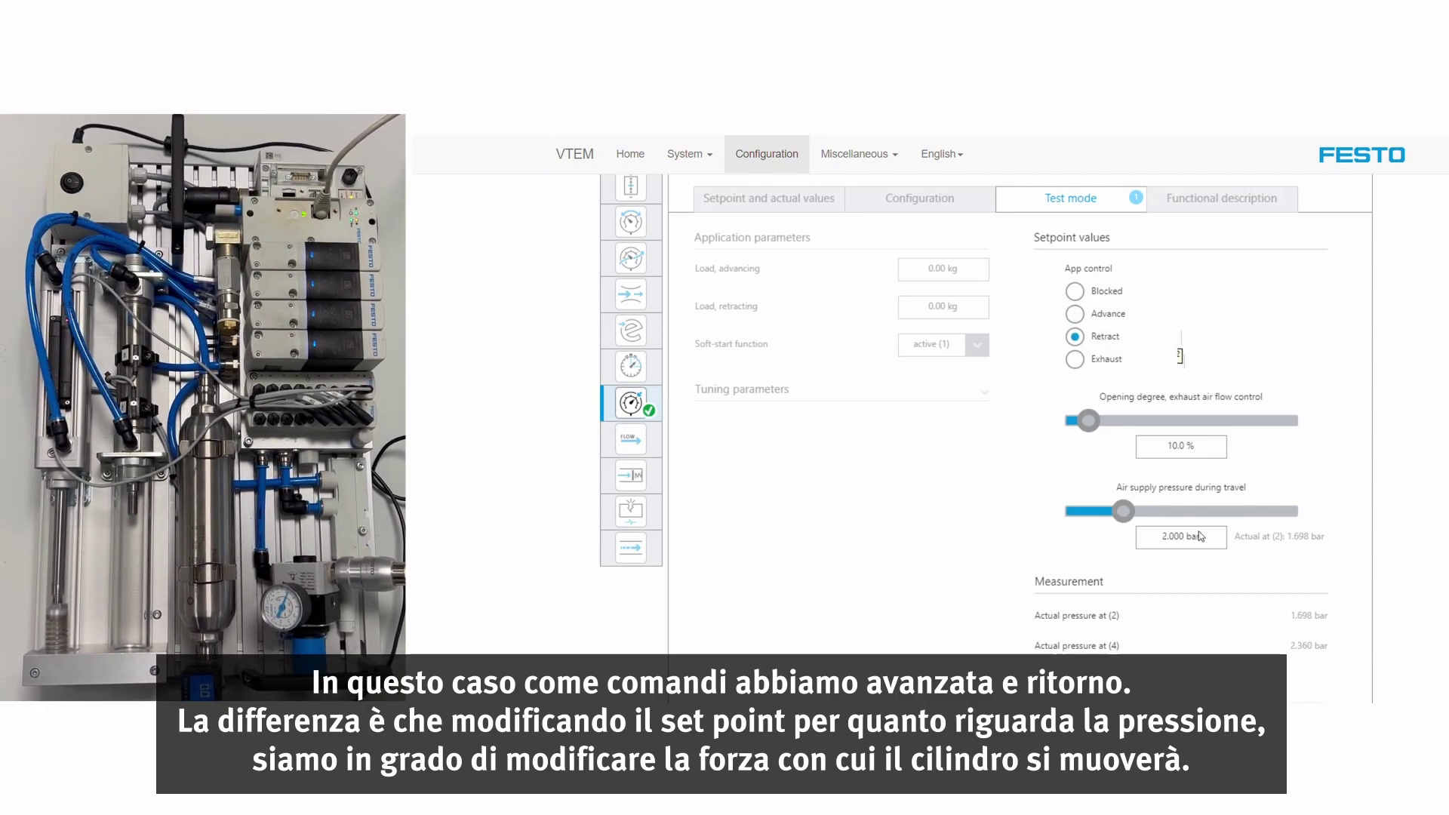
pyautogui.doubleClick(1194, 538)
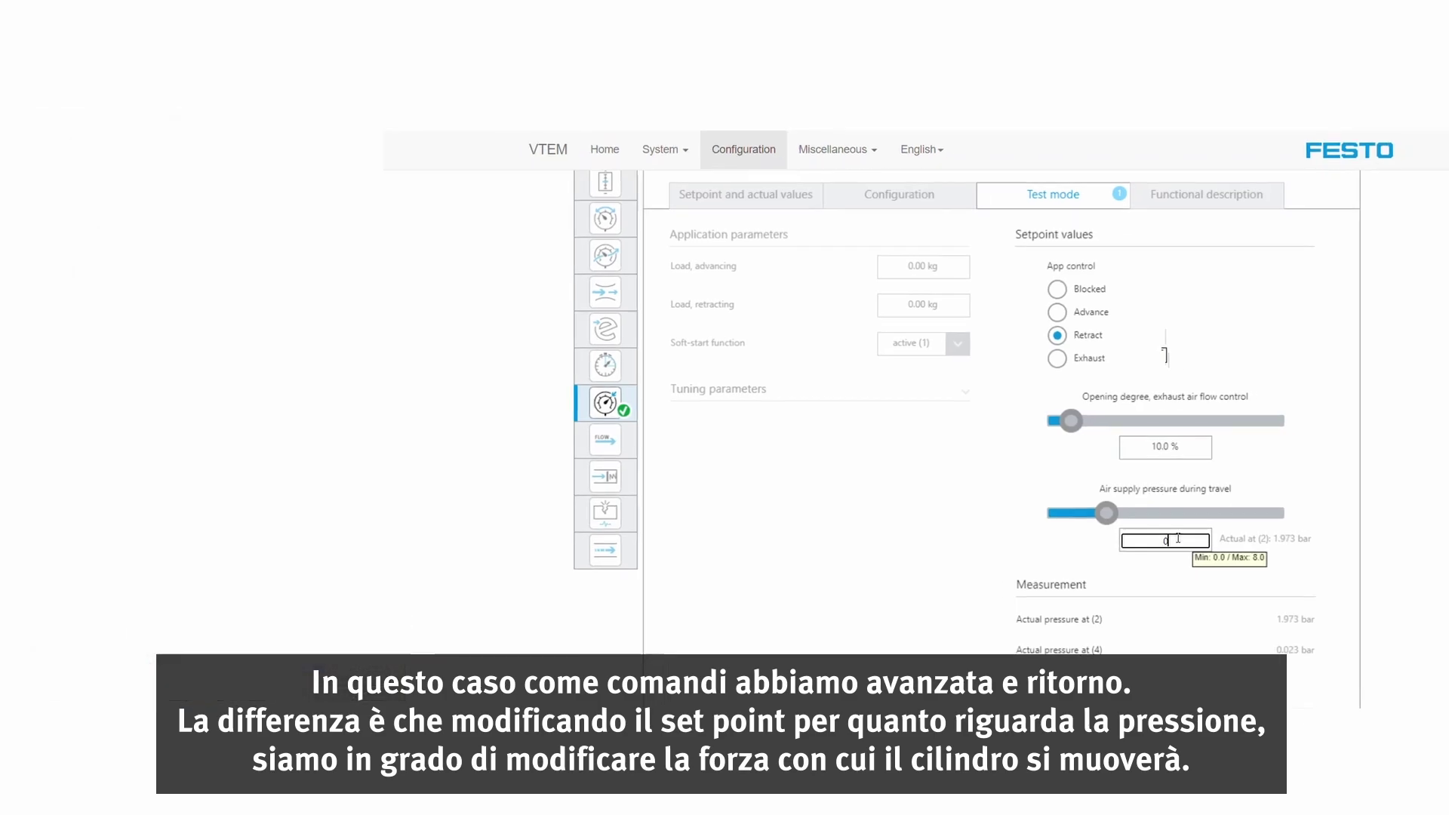
pyautogui.write('1.000 bar')
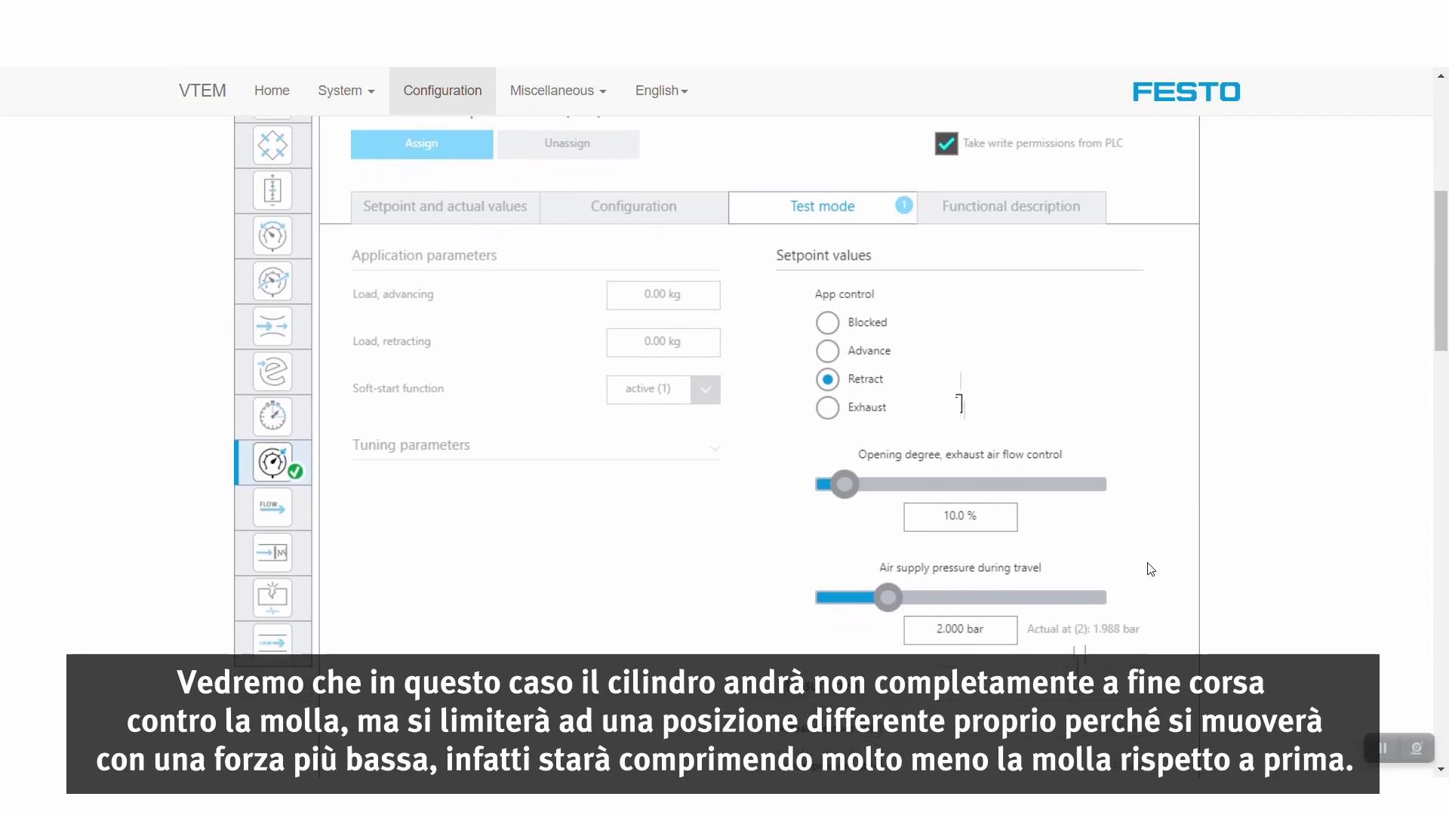
# Set the MA08 supply pressure during travel to 1.000 bar
pyautogui.doubleClick(946, 630)
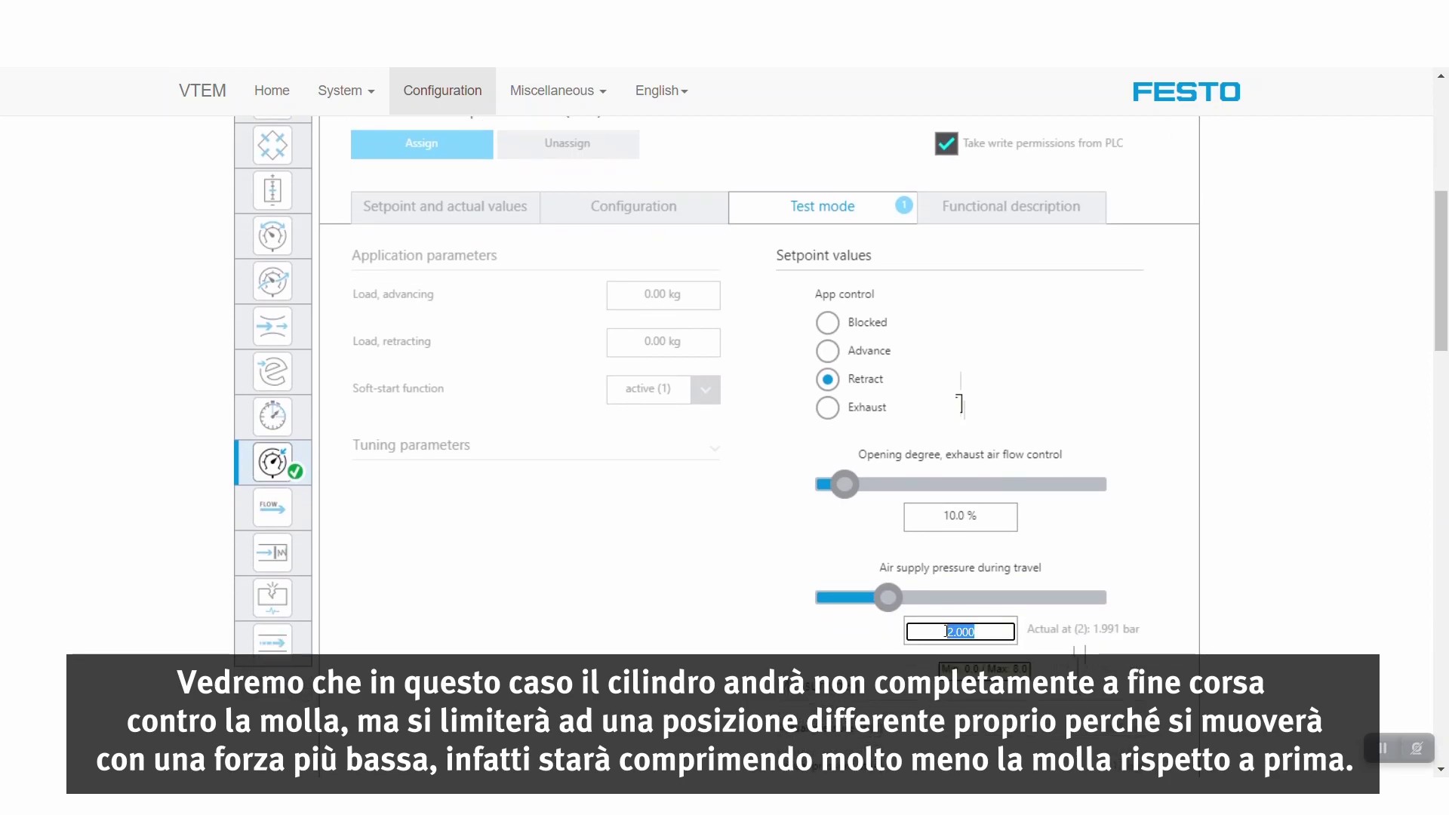
pyautogui.write('1')
pyautogui.press('Return')
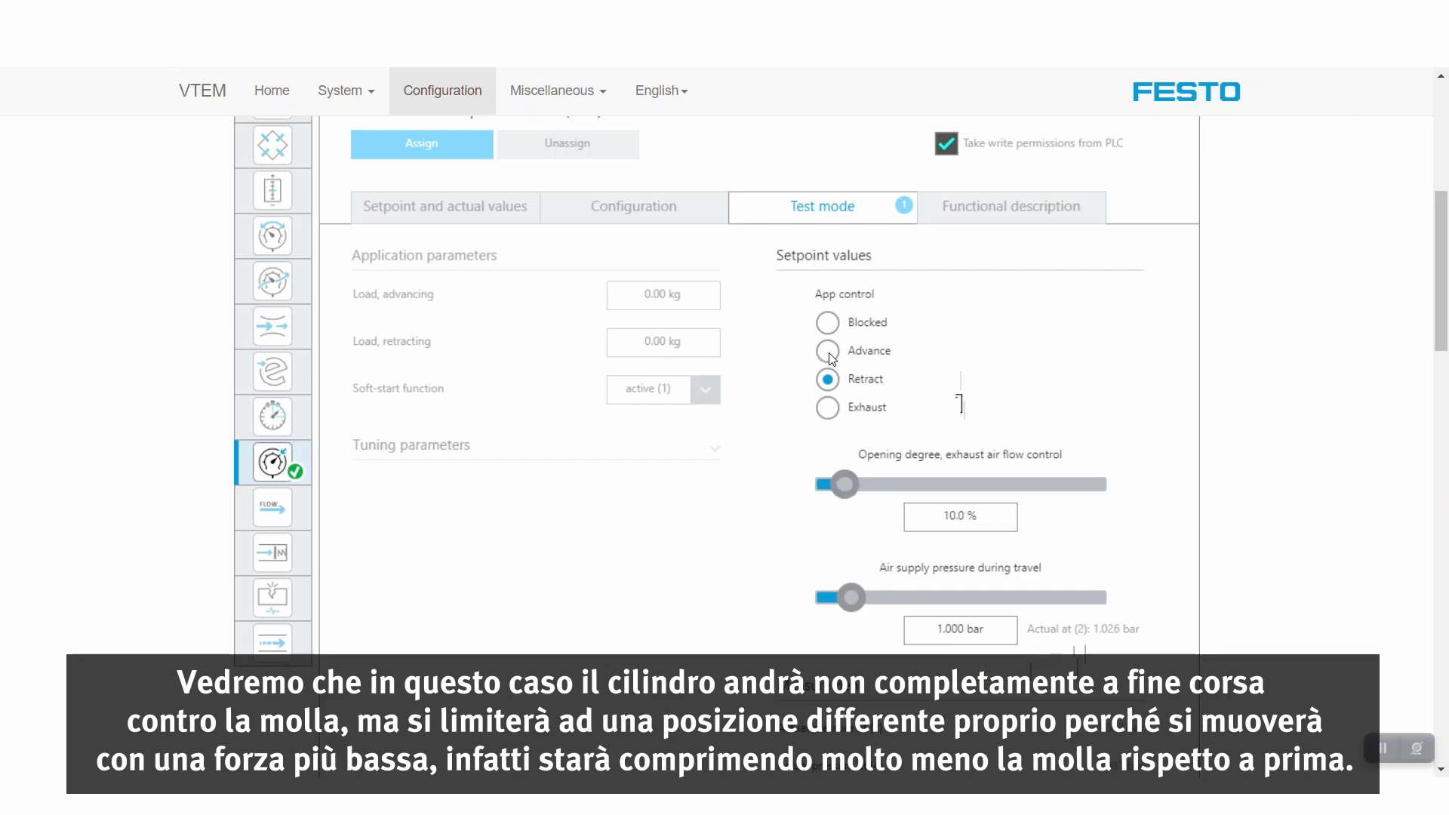
# Advance the cylinder at 1 bar, then retract it
pyautogui.click(832, 354)
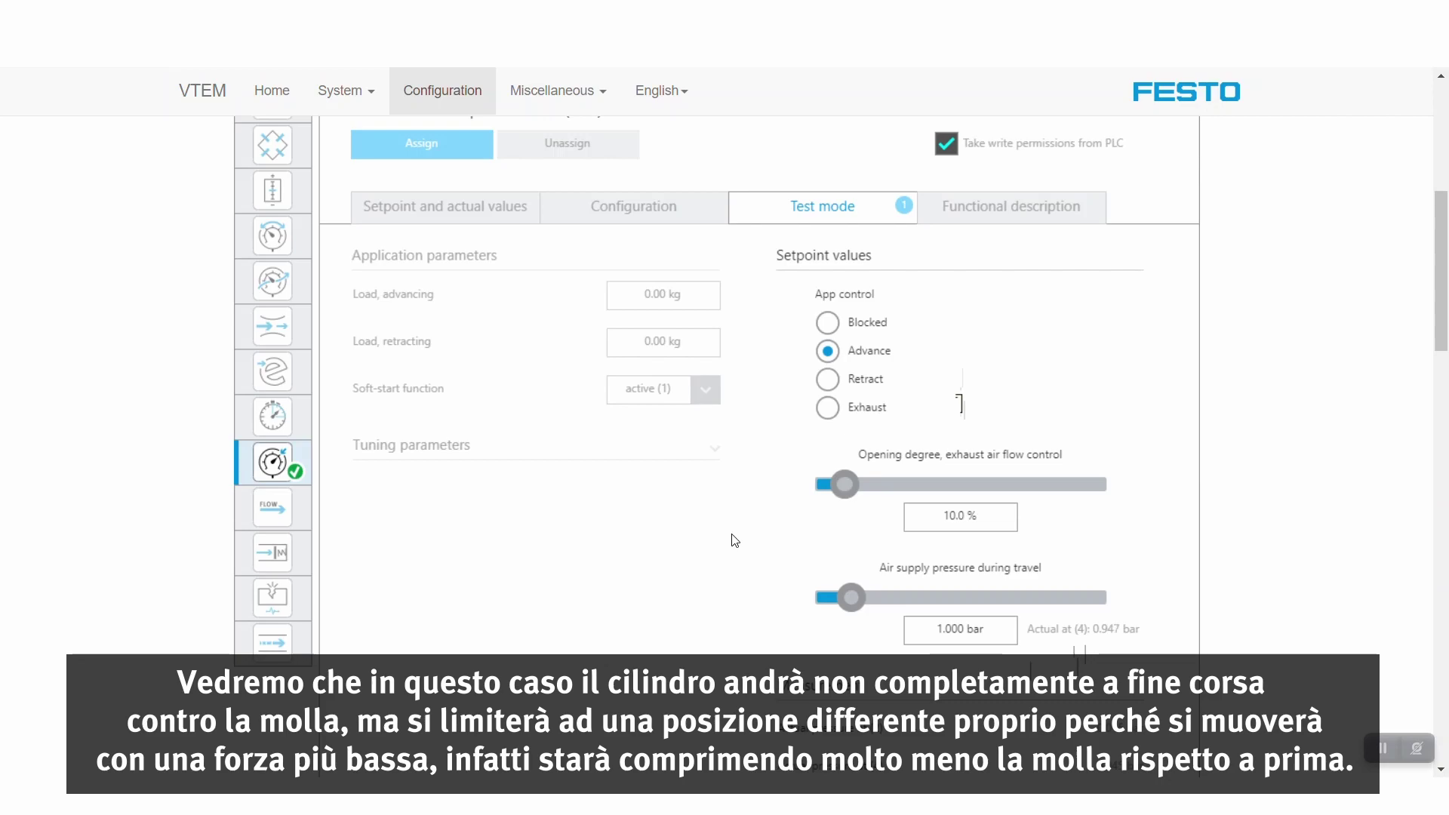
pyautogui.scroll(-3, 734, 540)
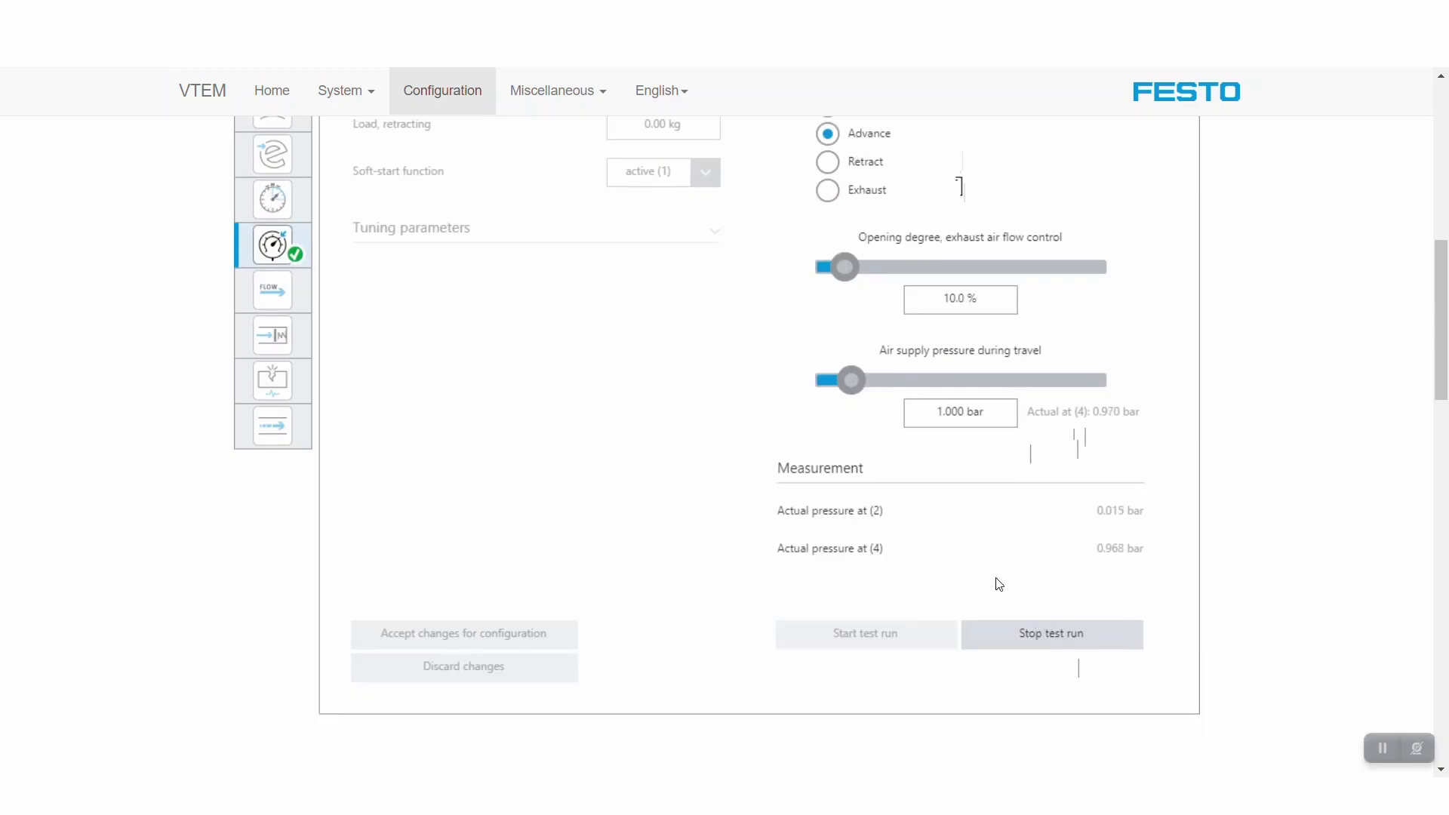
pyautogui.scroll(2, 996, 585)
pyautogui.click(827, 291)
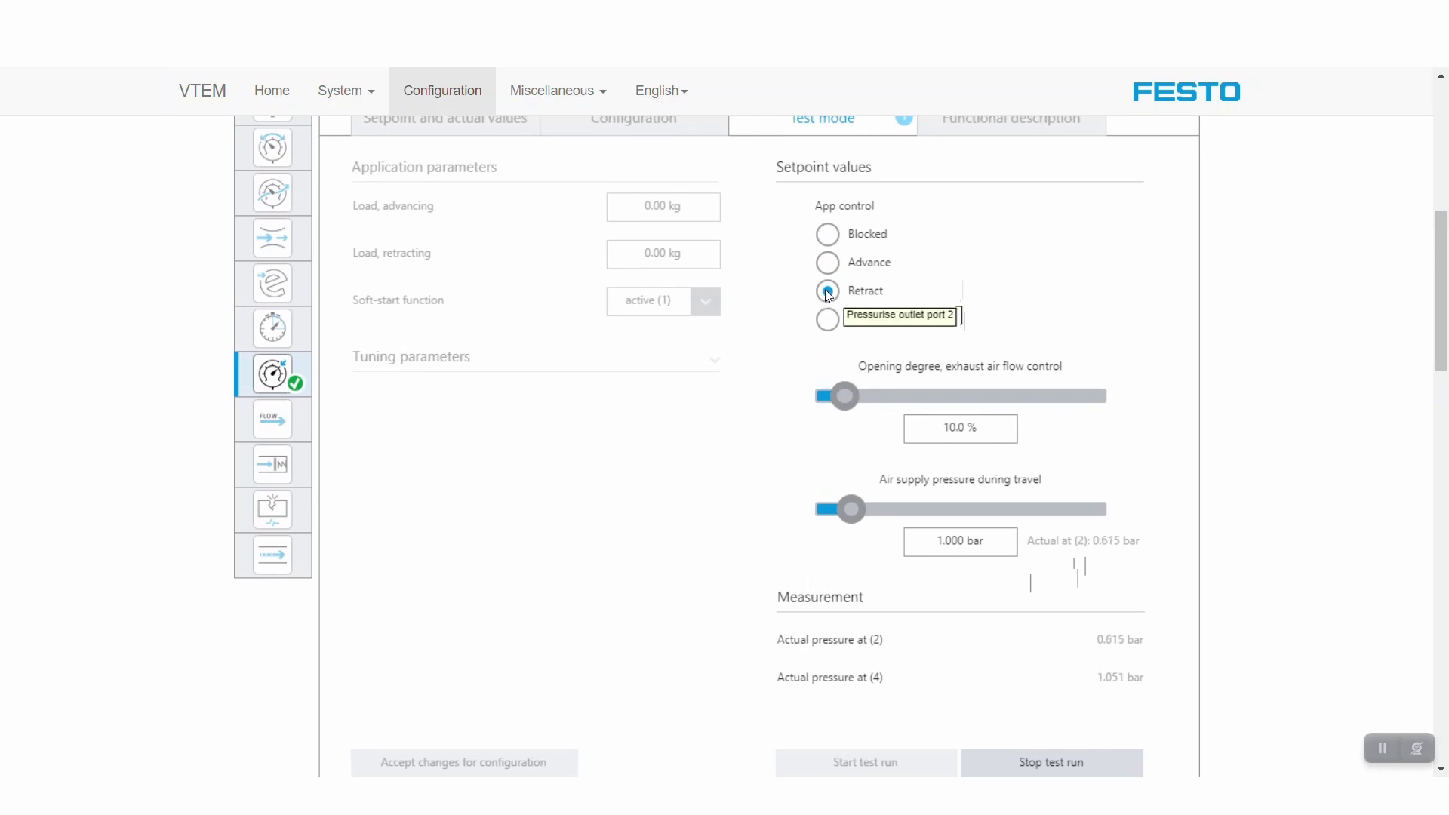